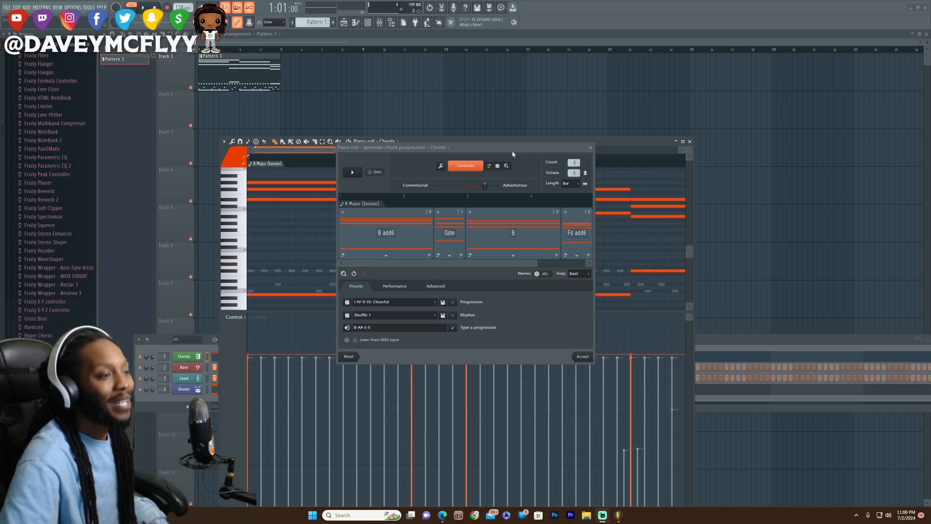
Discard the pending chord progression changes, and close the untitled project without saving it.
click(588, 148)
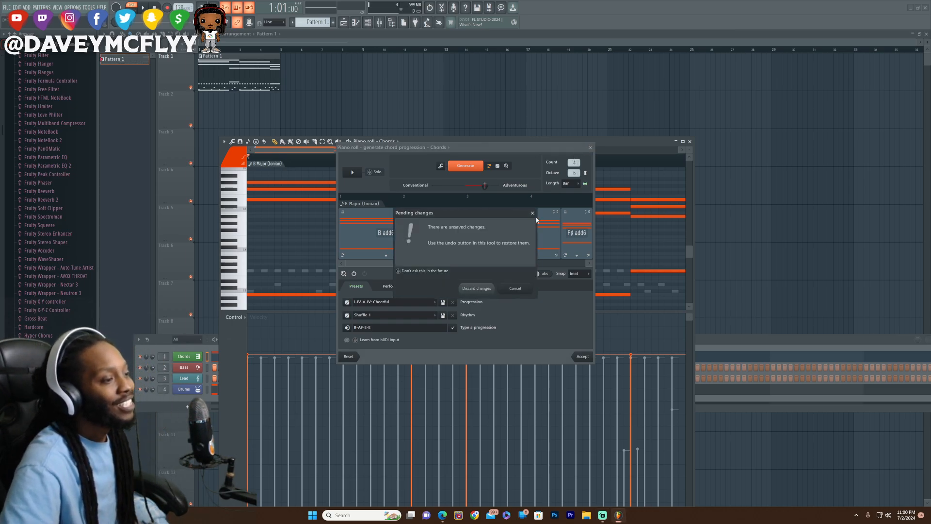
click(481, 289)
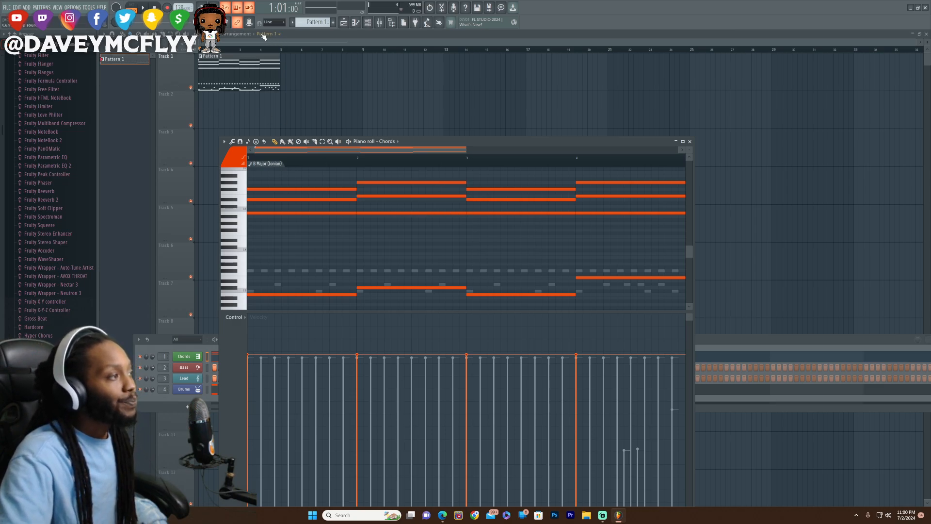
click(926, 7)
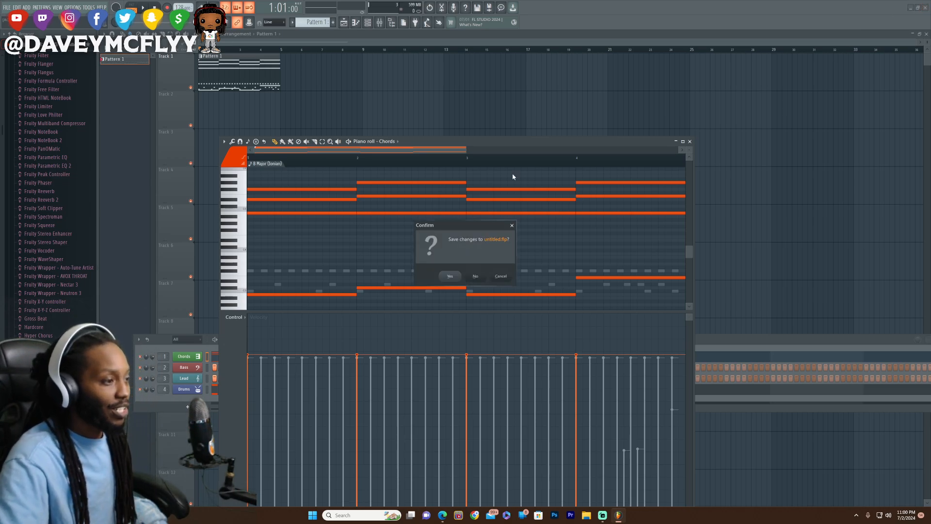
click(475, 276)
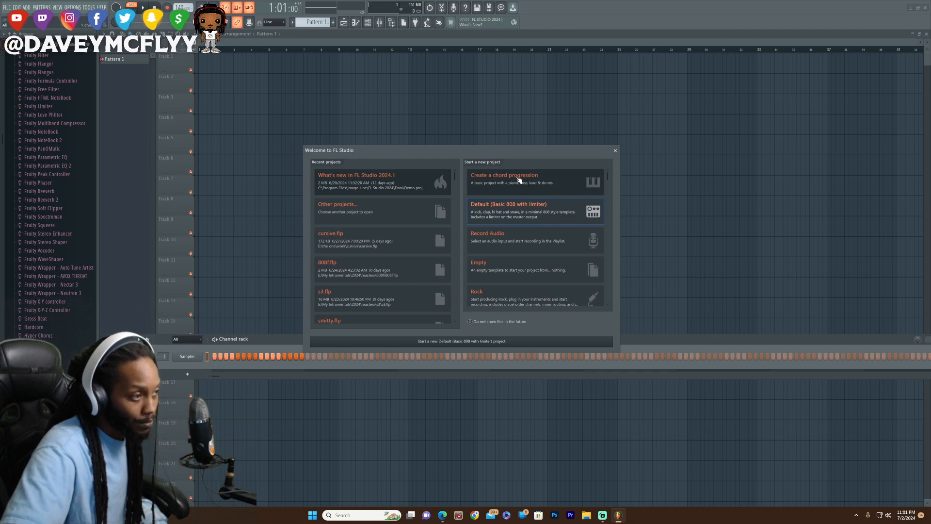
Start a new project from the "Create a chord progression" template and play its initial chords.
click(493, 175)
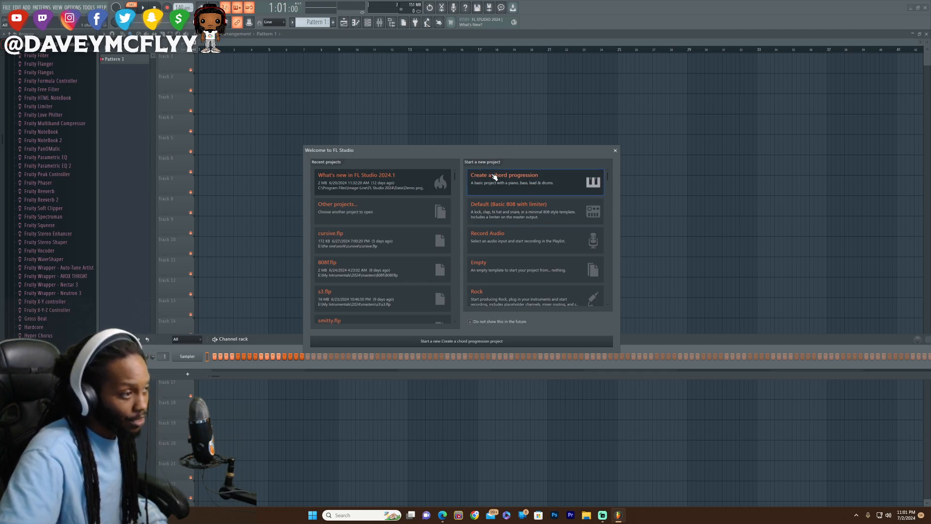
click(471, 341)
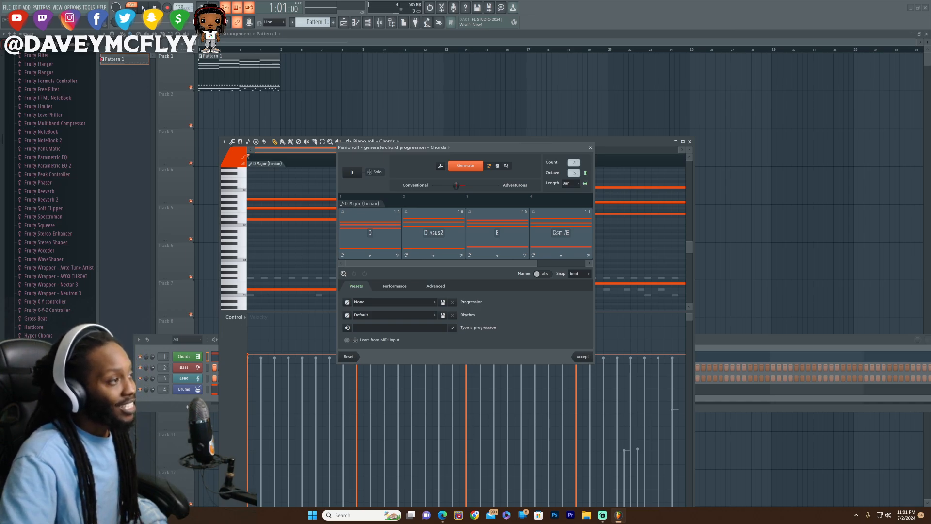
click(355, 171)
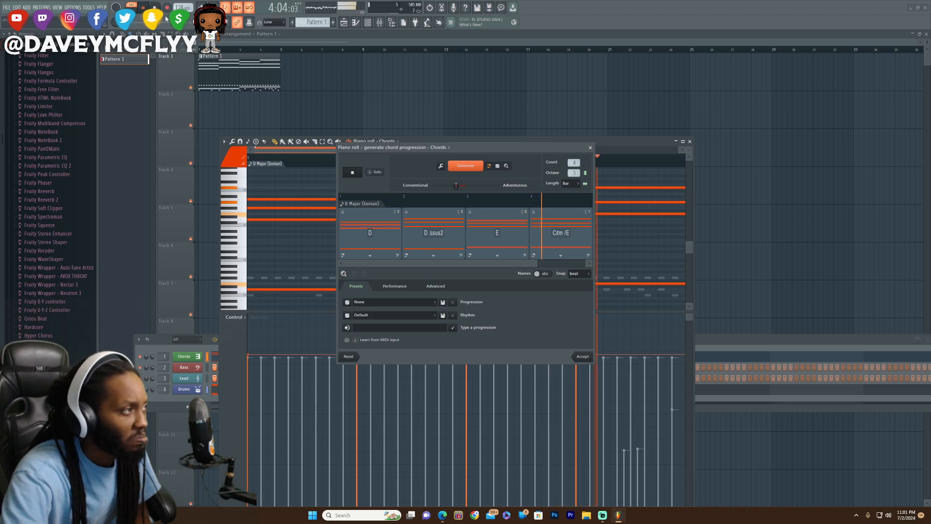
key(space)
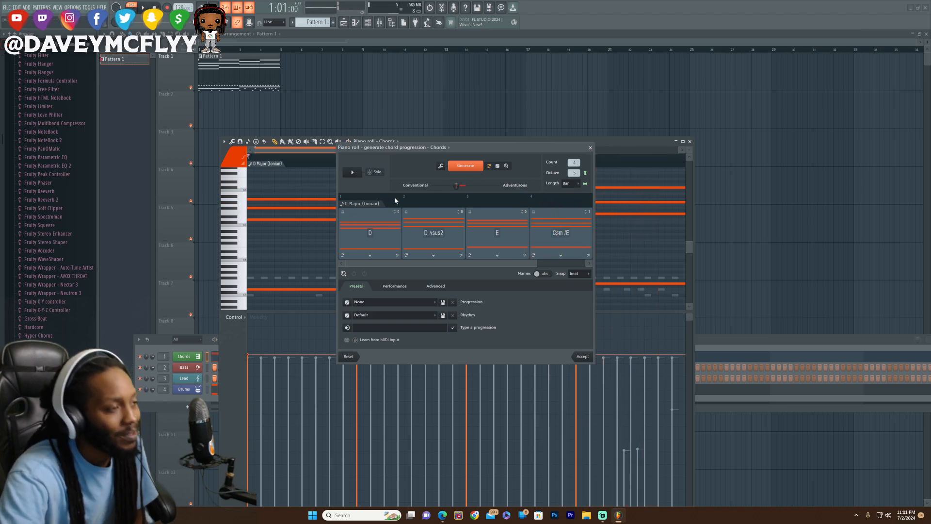
Check the generation options, then generate two new D Major chord progressions and play each one.
click(440, 167)
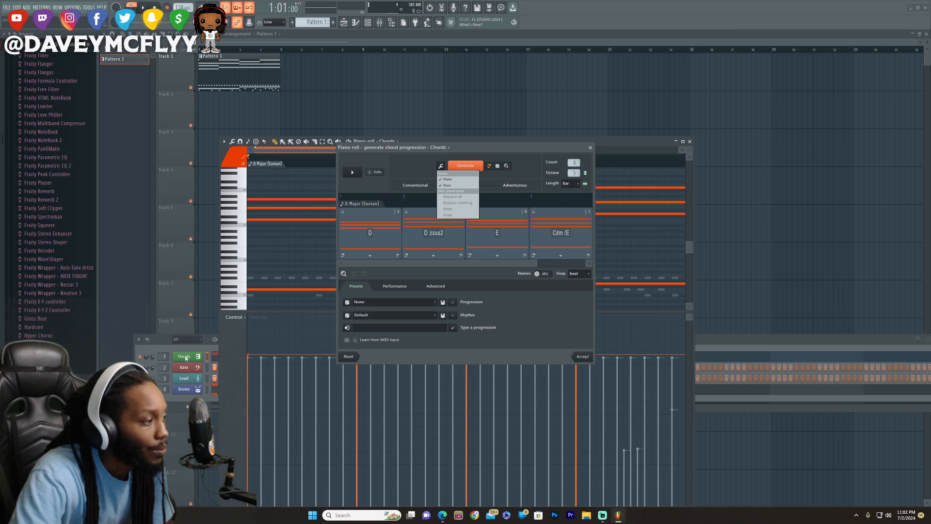
click(424, 172)
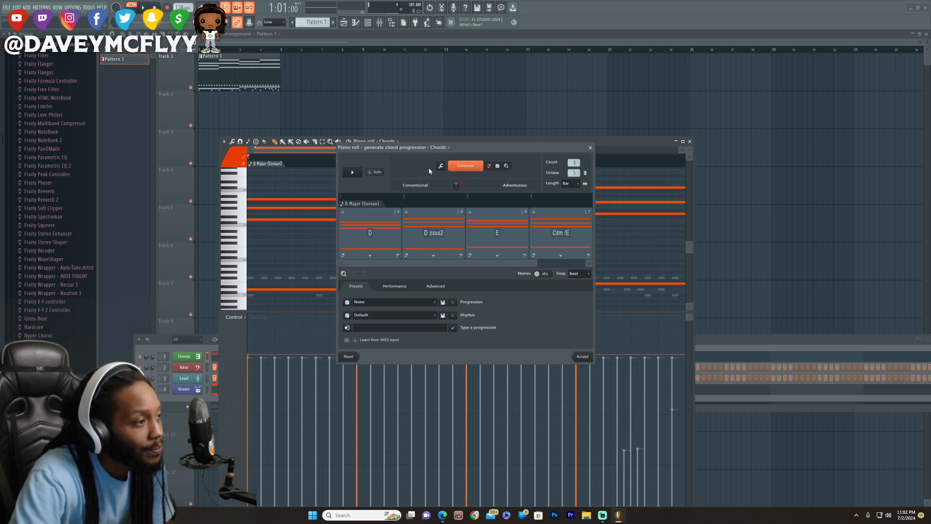
click(466, 166)
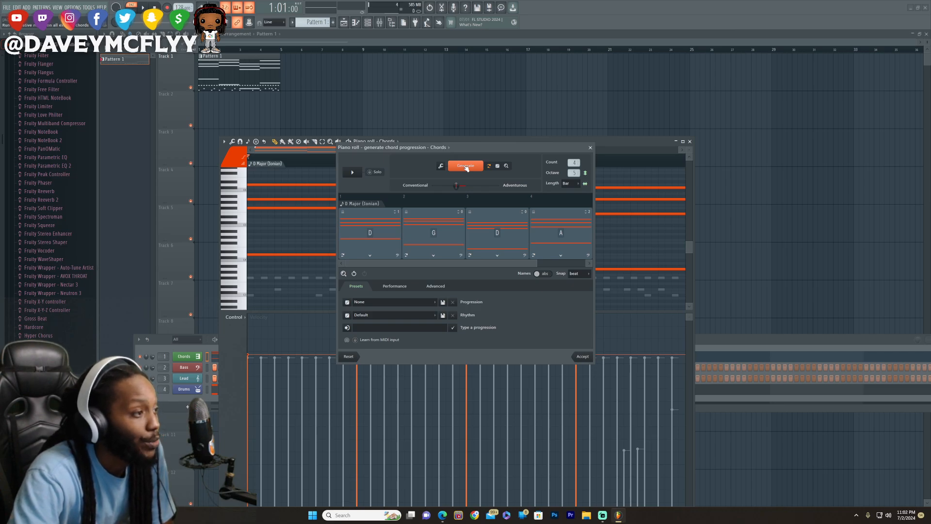
click(353, 173)
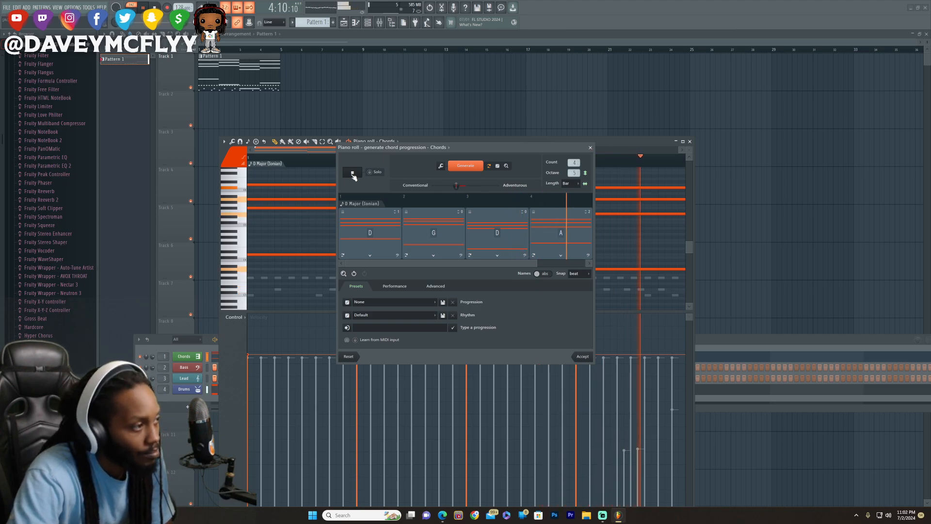
click(353, 174)
click(464, 166)
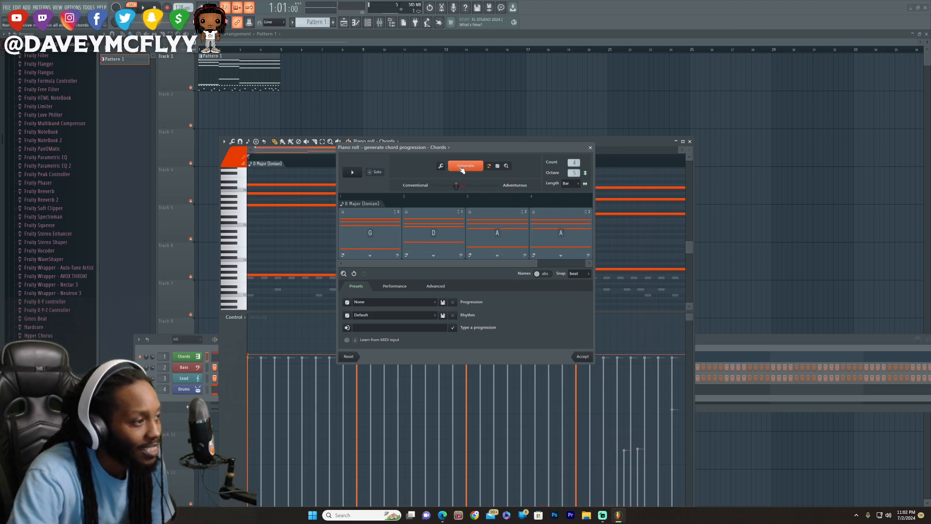
click(353, 173)
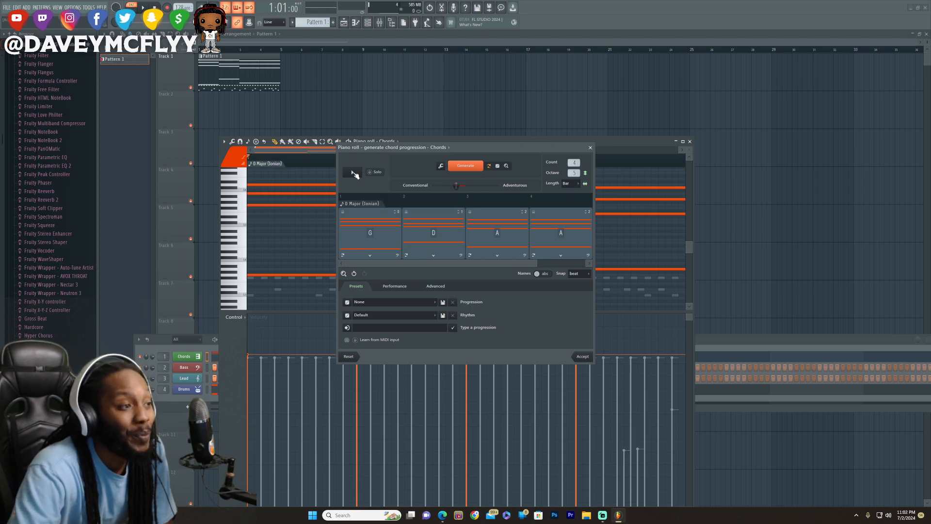
Let the generator use a random scale, generate a new chord progression and play it.
click(478, 168)
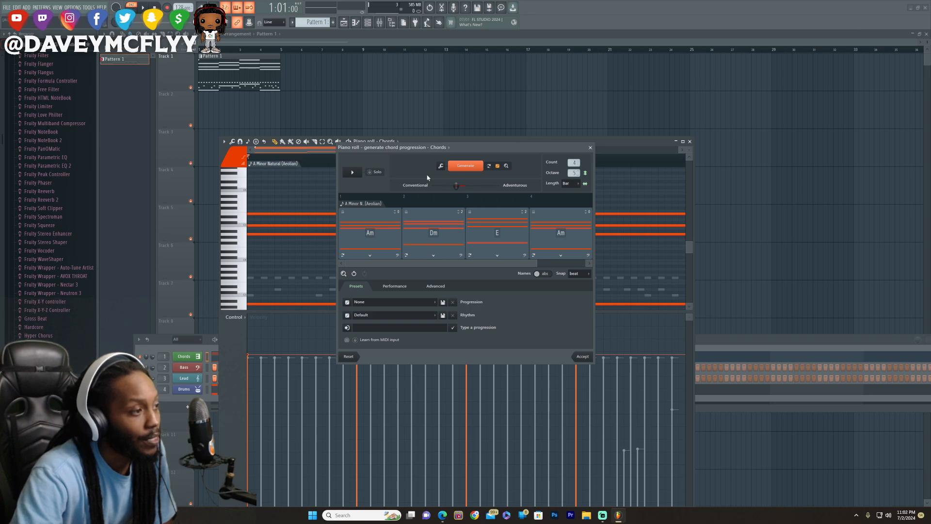
click(465, 166)
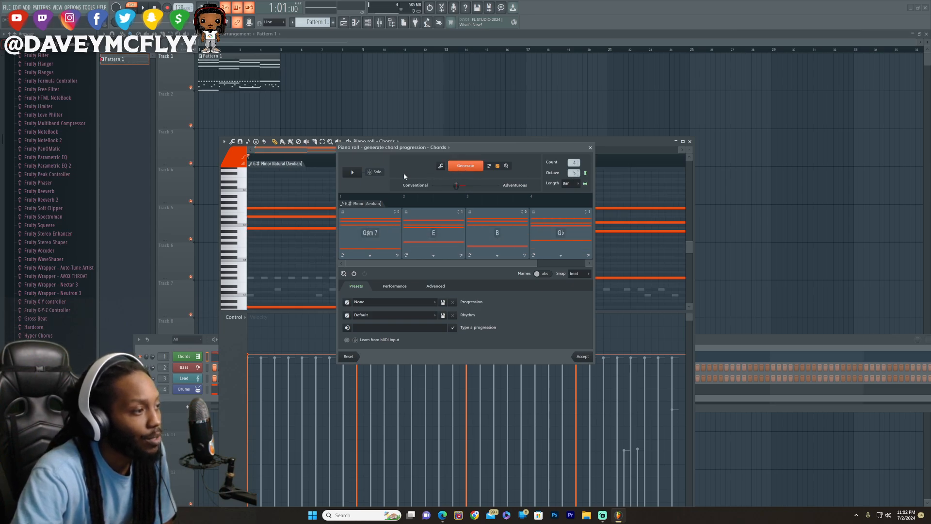
click(352, 174)
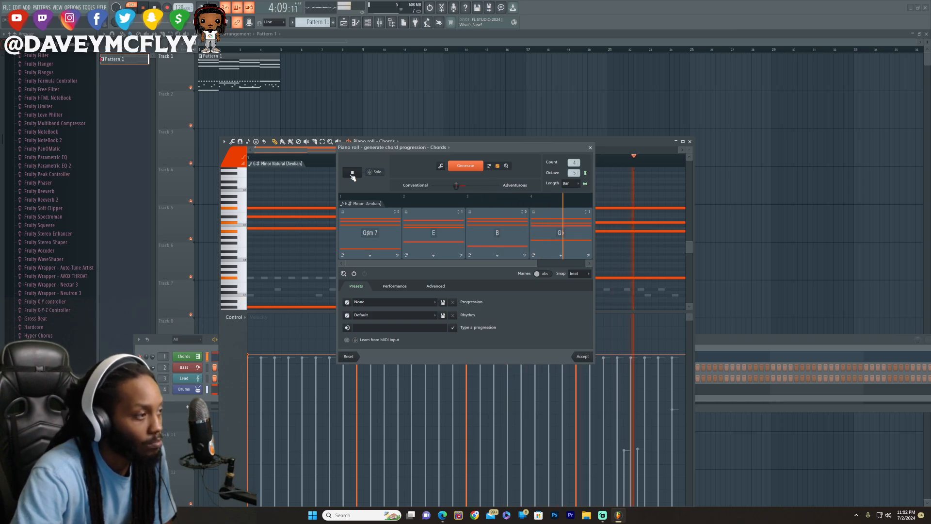
click(353, 173)
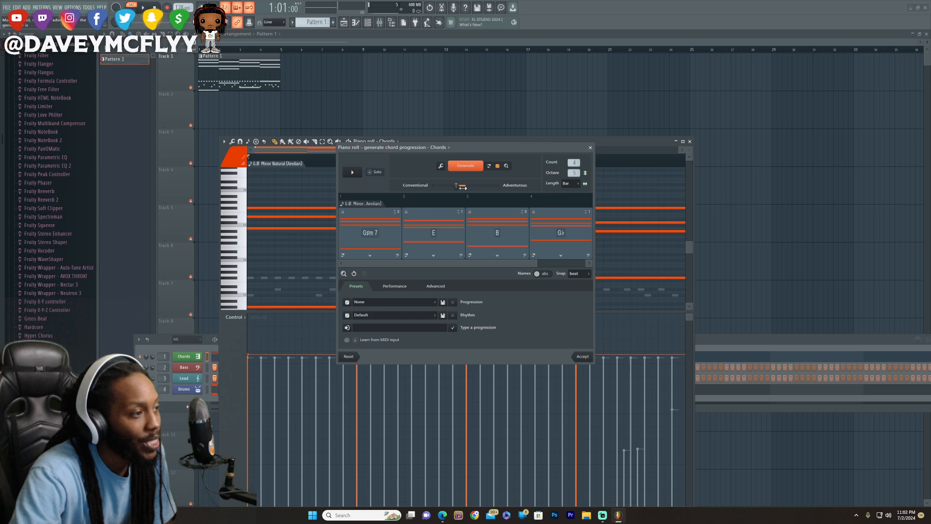
Set the chord generation style fully to Conventional, generate a new progression and play it.
drag(462, 188, 433, 186)
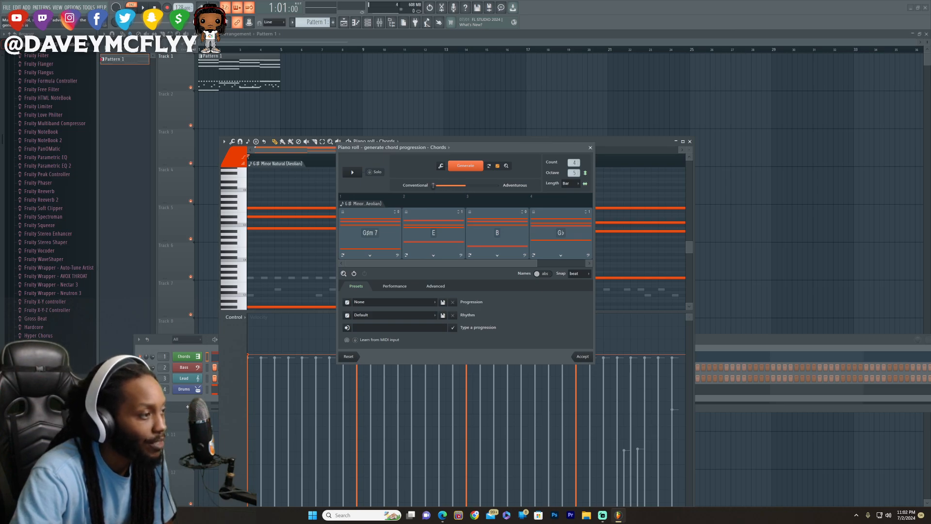
click(469, 166)
click(353, 172)
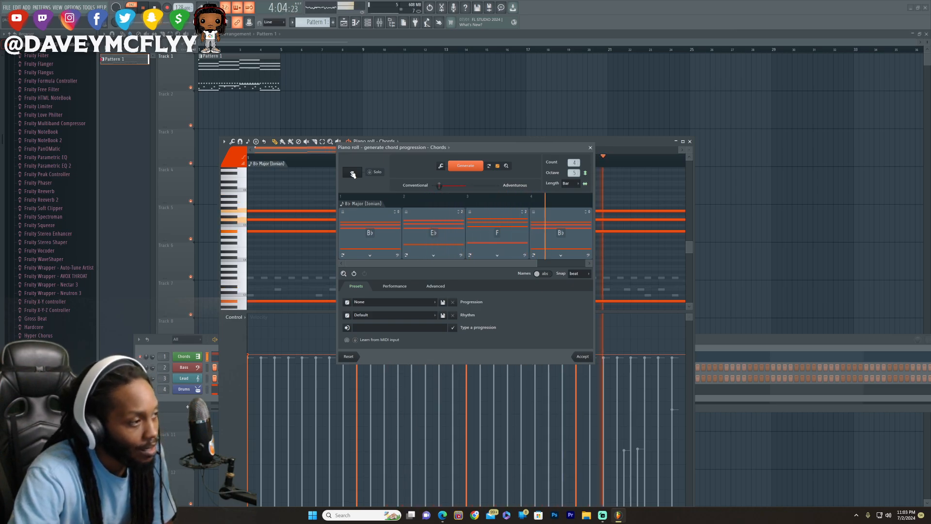
click(352, 172)
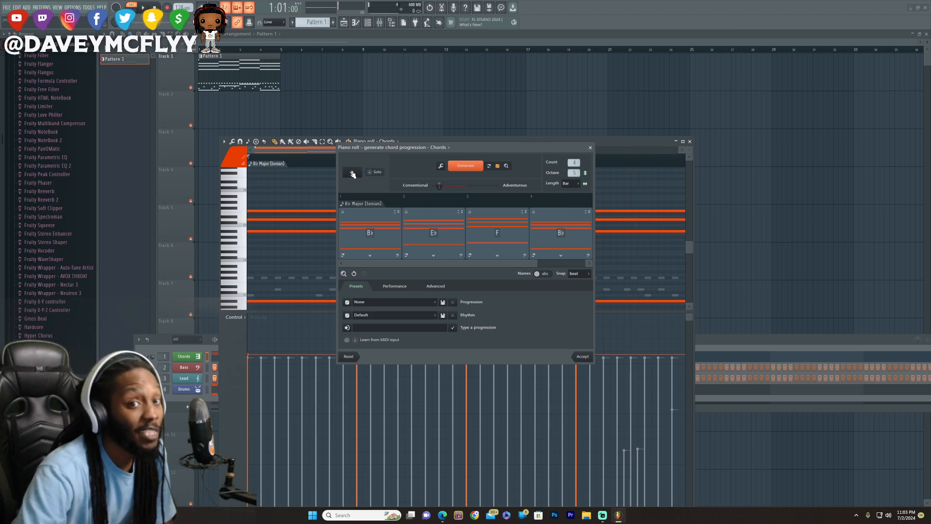
Set the chord generation style fully to Adventurous, generate a new progression and play it.
drag(438, 186, 489, 186)
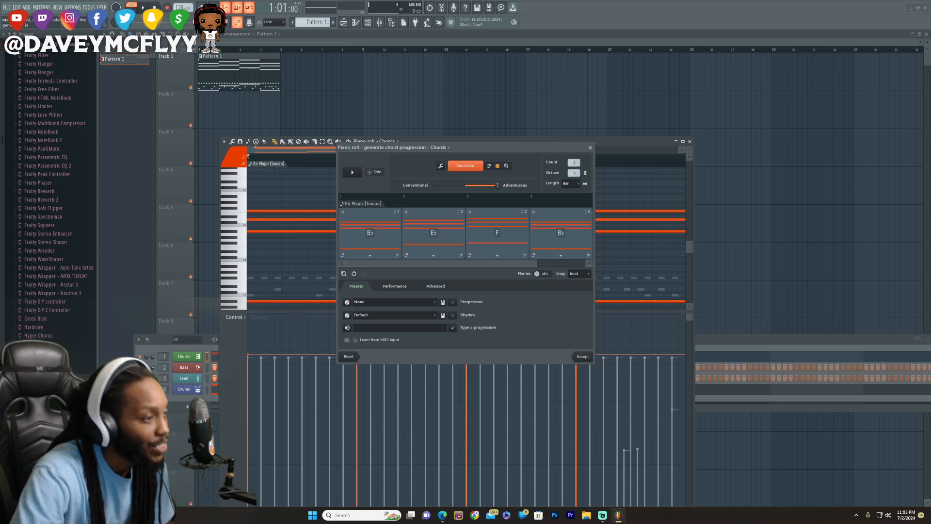
click(352, 172)
click(351, 175)
click(461, 165)
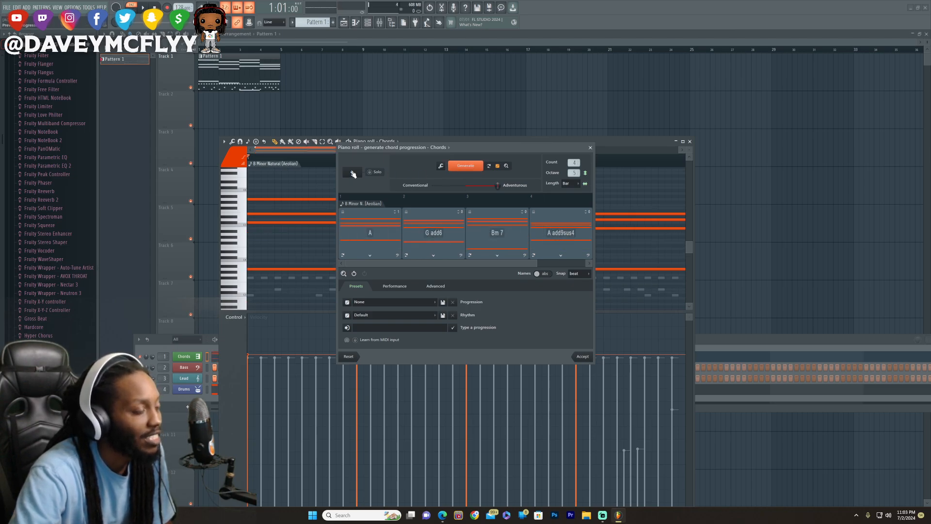
click(352, 173)
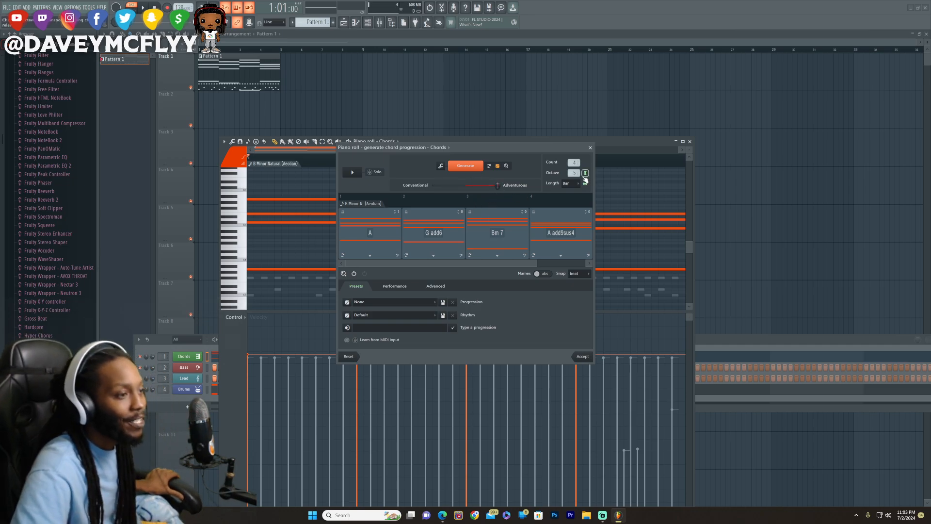
Set the chord octave to 6, generate a new progression and play it.
drag(574, 173, 574, 168)
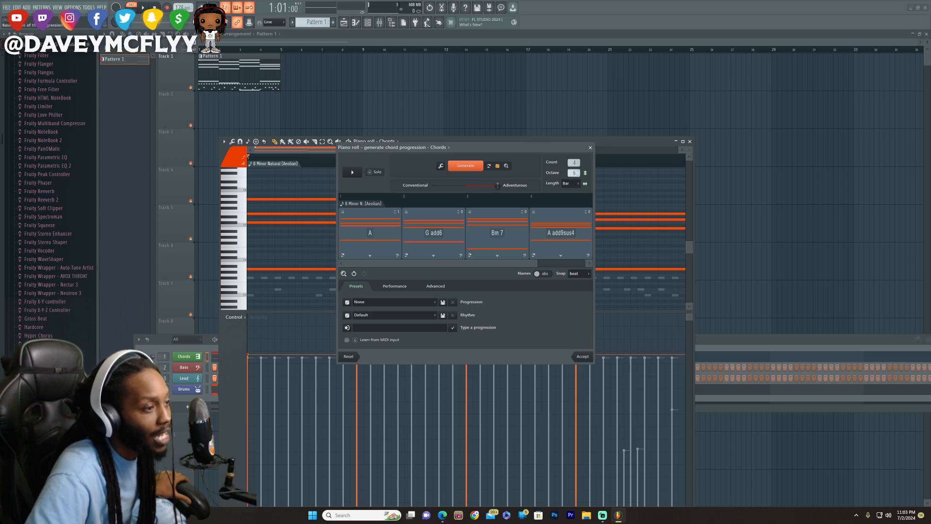
click(464, 166)
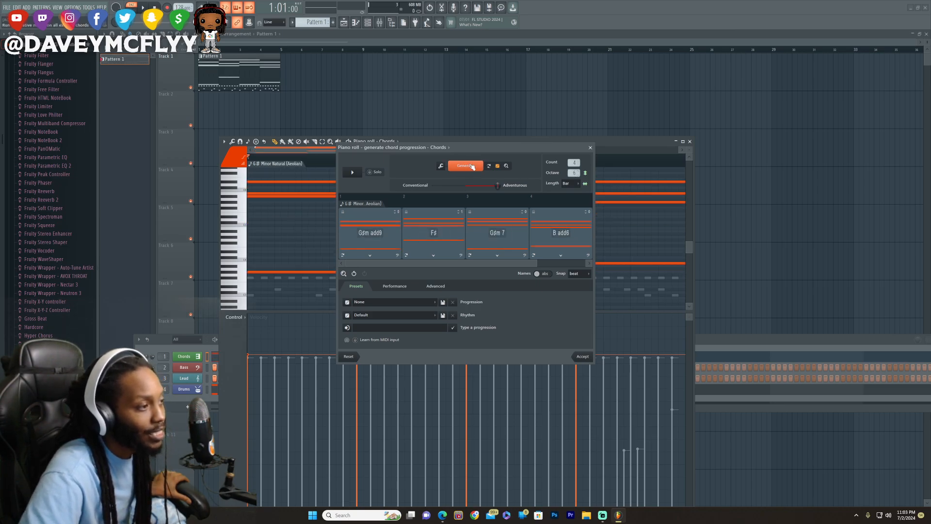
click(352, 173)
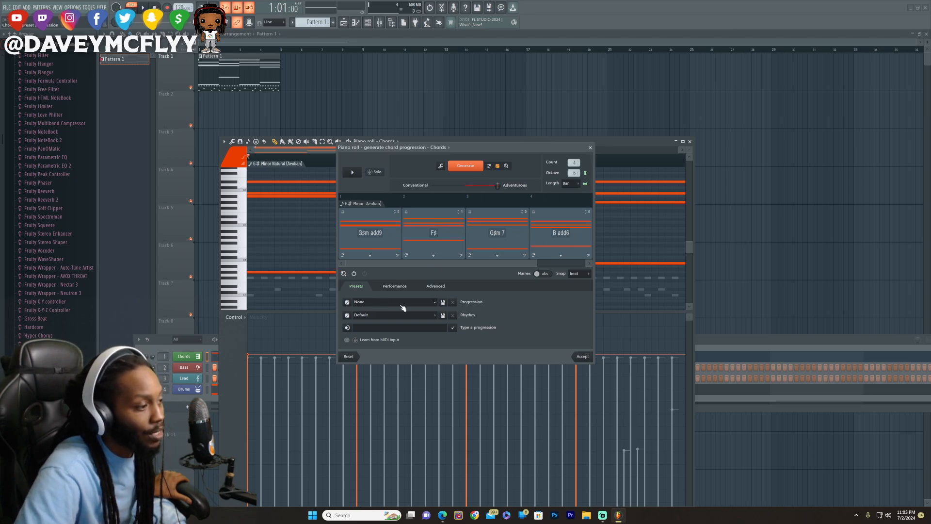
Apply the "I-vi-ii-V: Smooth" progression preset with the "3/4 length chords" rhythm.
click(381, 304)
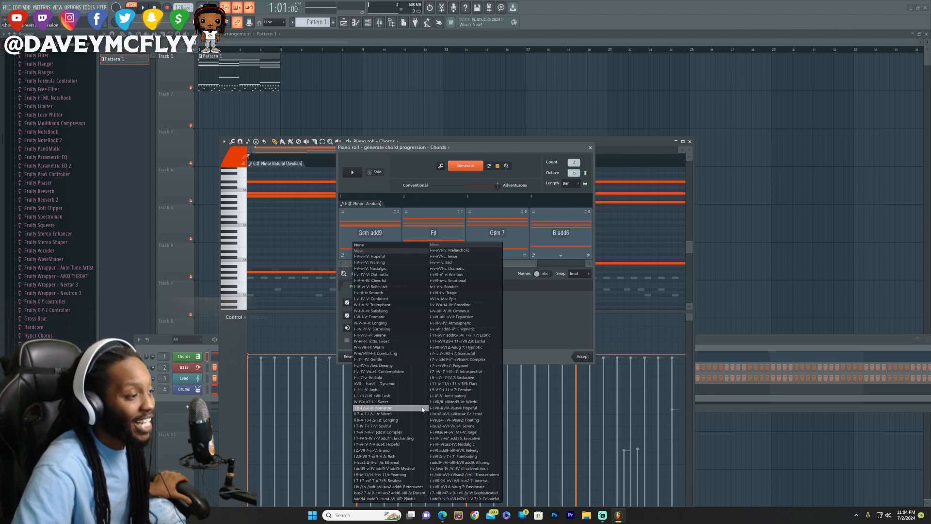
click(402, 293)
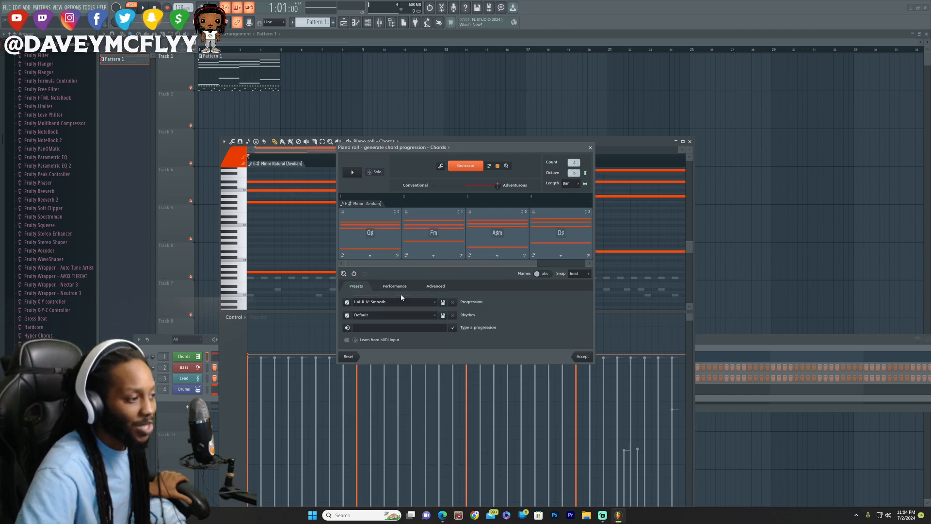
click(369, 316)
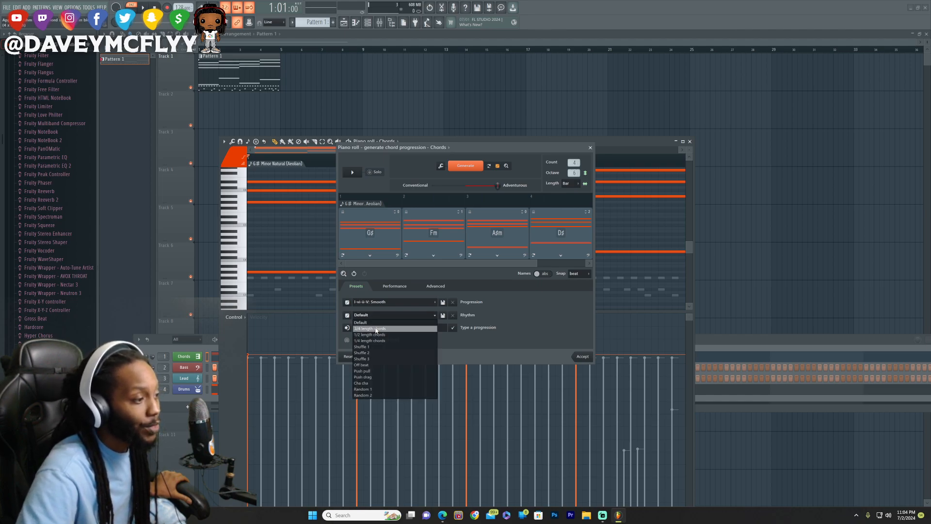
click(376, 331)
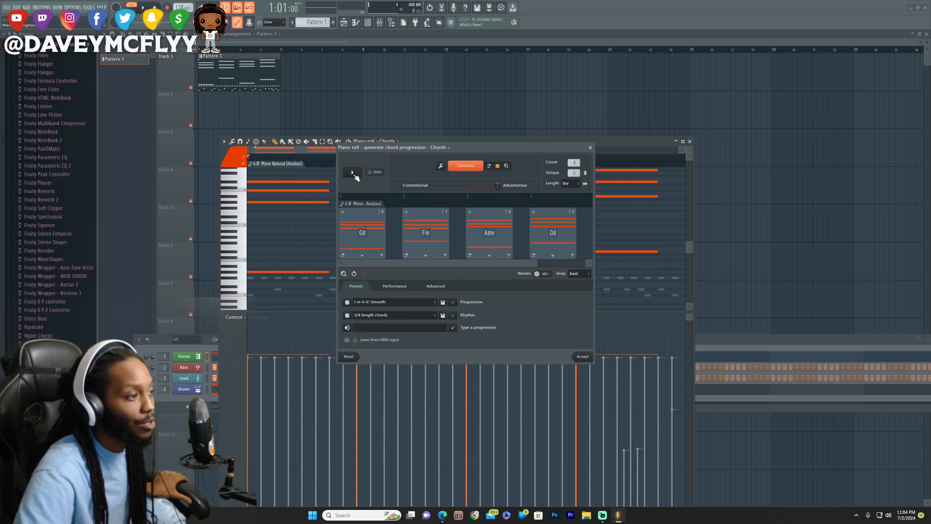
Generate a fresh progression, apply the "3/4 length chords" rhythm to it and play the result.
click(467, 166)
click(453, 167)
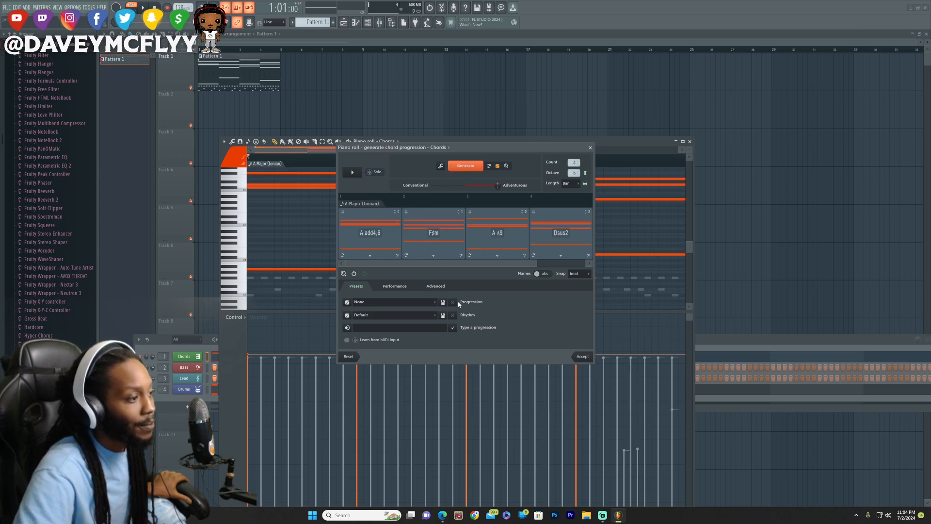
click(433, 316)
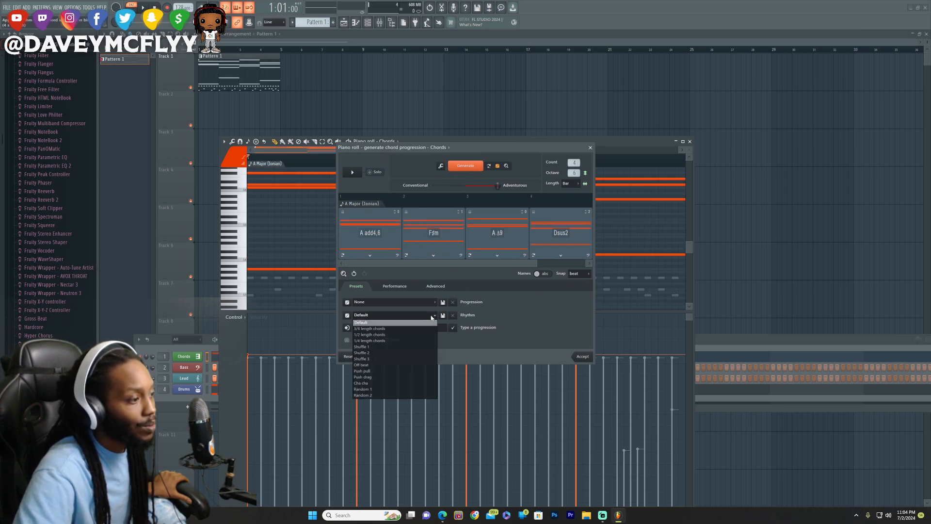
click(390, 329)
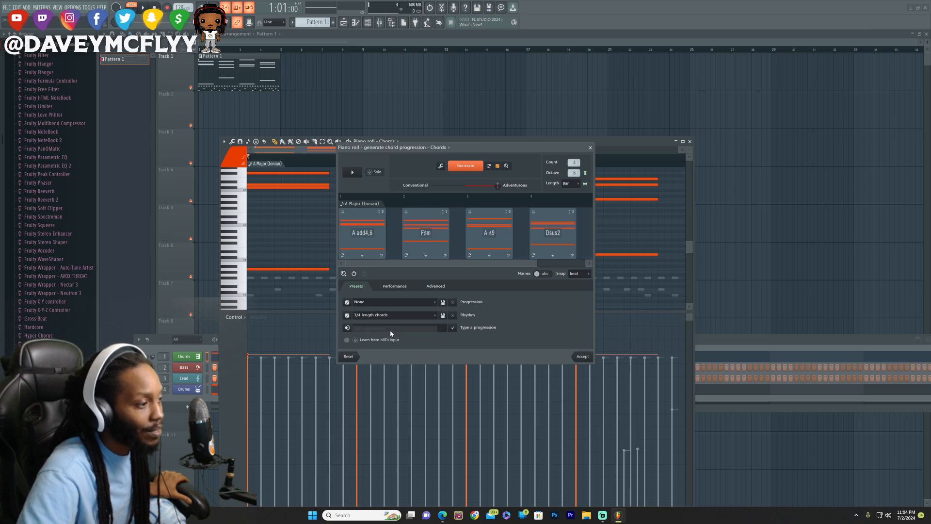
click(353, 173)
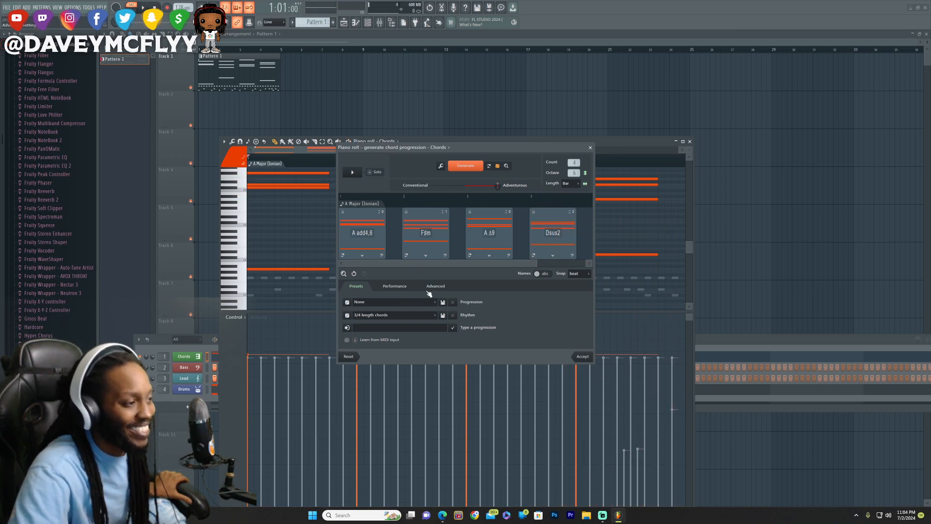
Apply the "IV-I-V-vi: Satisfying" progression preset and play the resulting chords.
click(397, 303)
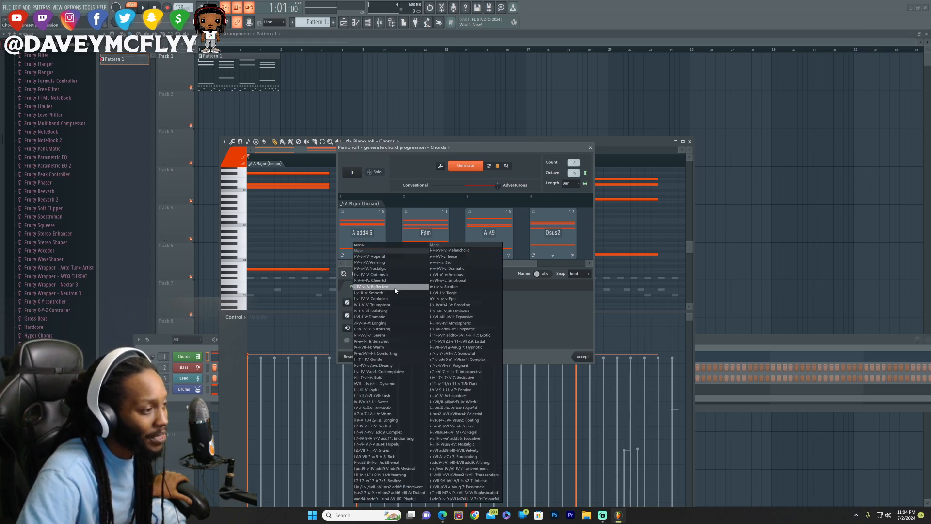
click(390, 310)
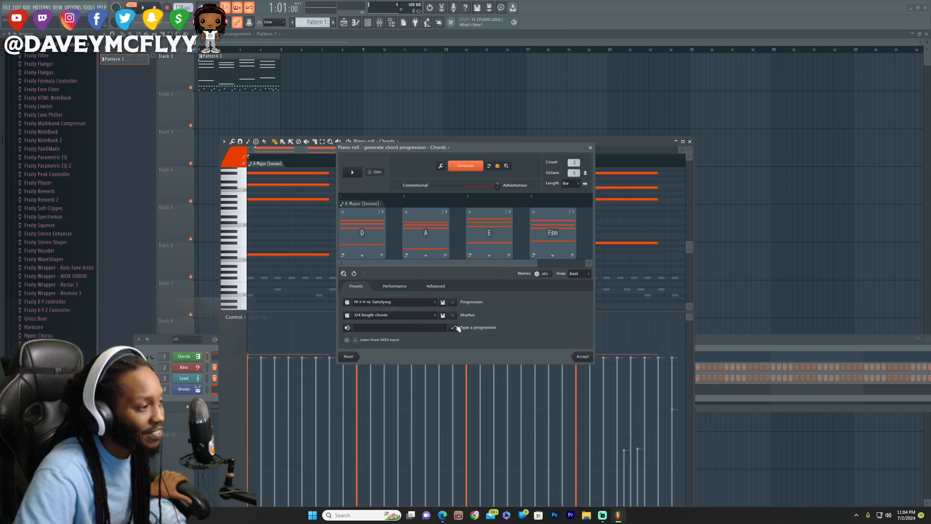
click(353, 173)
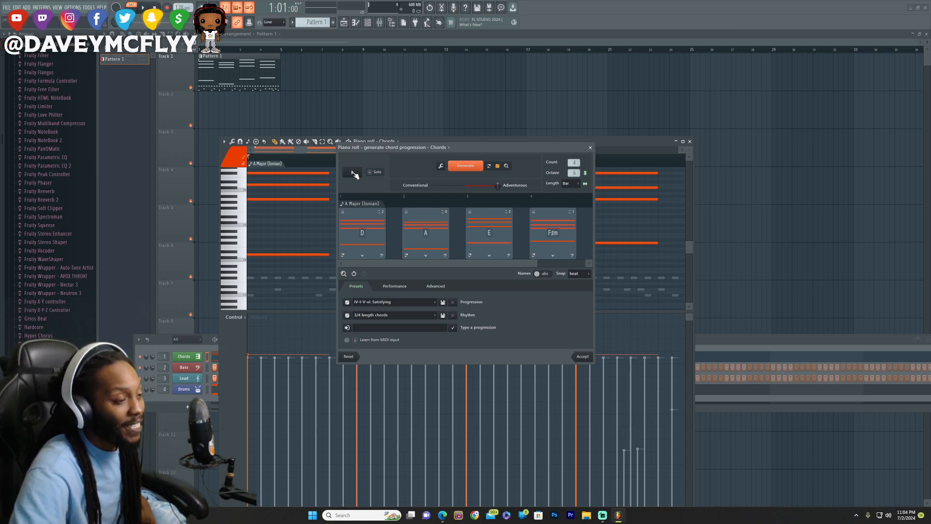
Generate a fresh chord progression, and replace it with the major "Dreamy" progression preset.
click(571, 184)
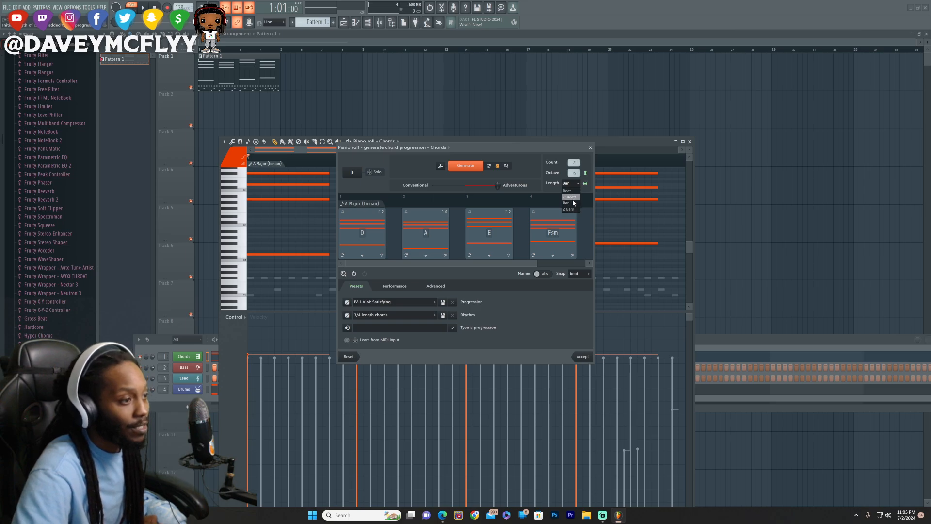
click(532, 166)
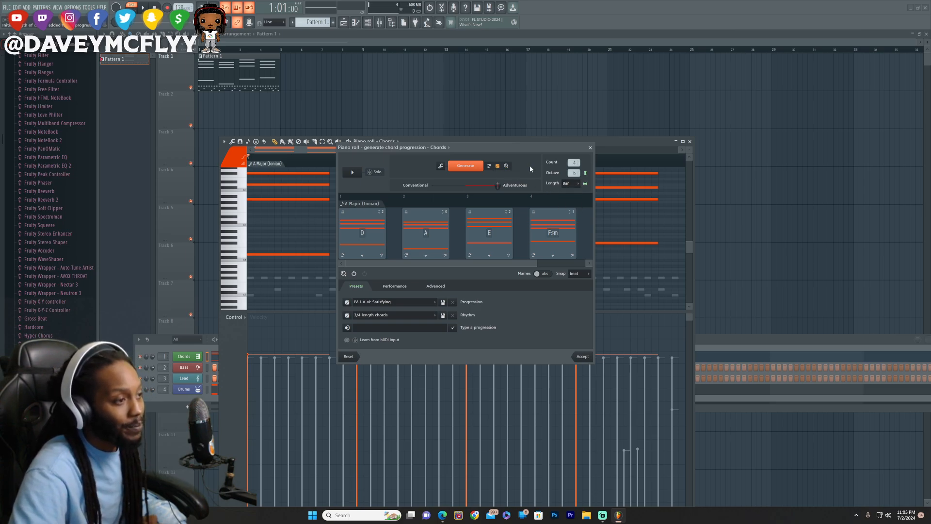
click(474, 167)
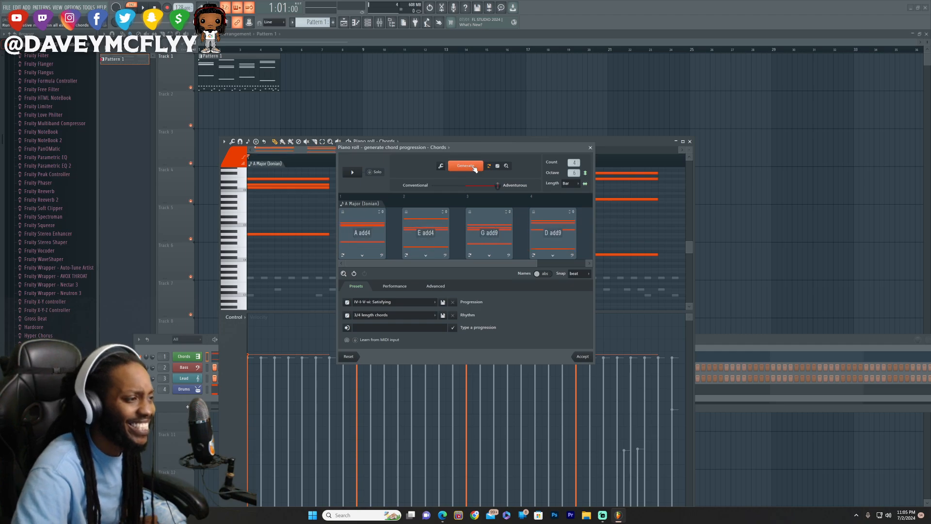
click(404, 303)
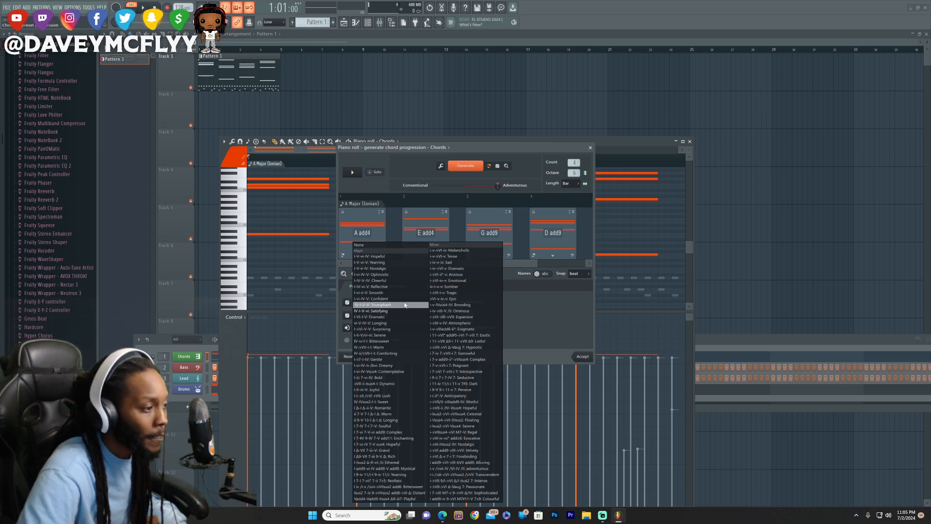
click(400, 365)
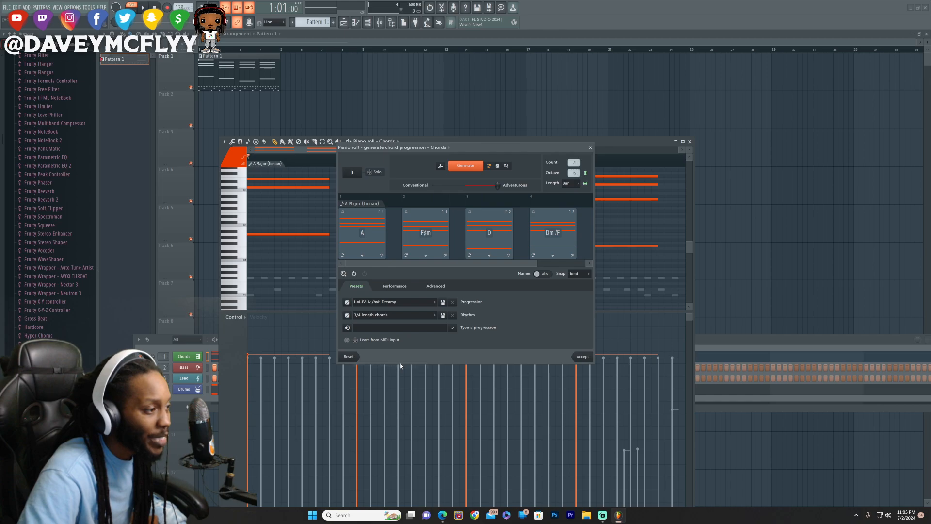
Apply the "Random 1" rhythm to the Dreamy progression and play it.
click(432, 316)
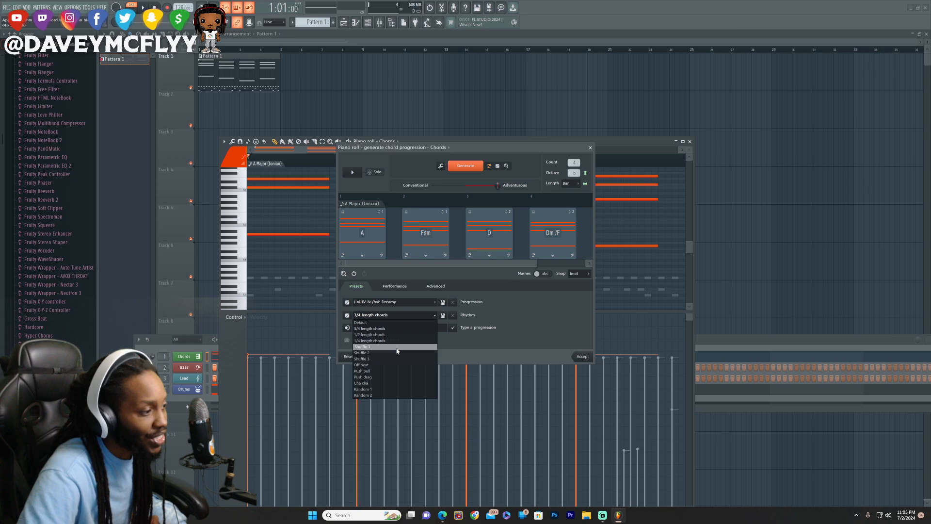
click(384, 389)
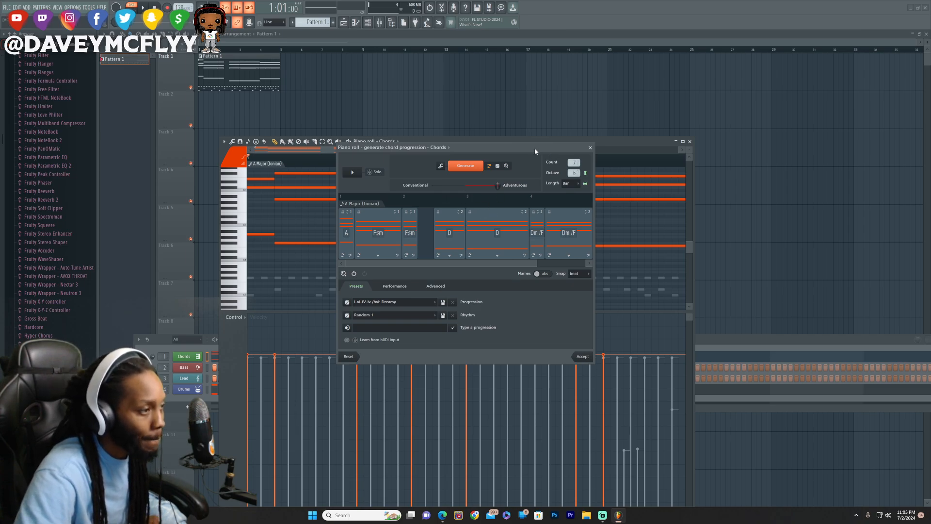
click(352, 173)
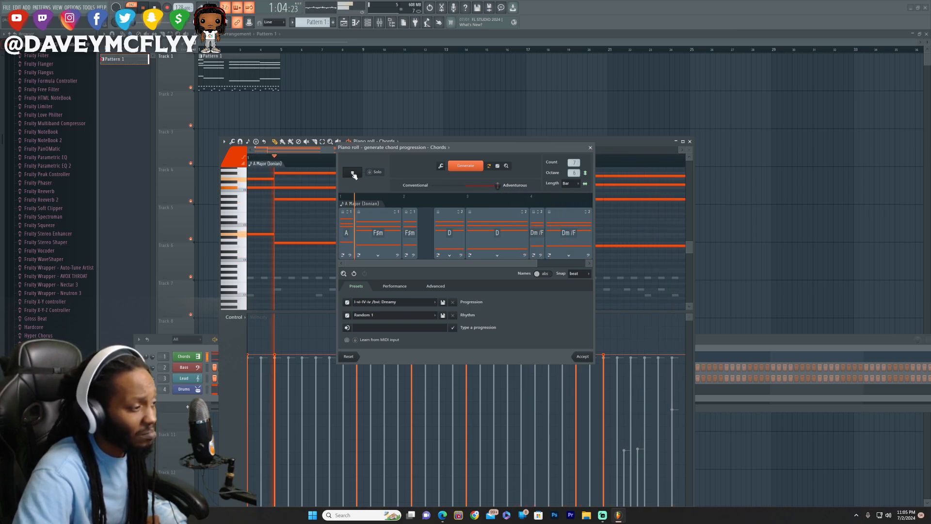
Change the rhythm of the Dreamy progression to "Shuffle 1", listen to it and stop playback.
click(426, 316)
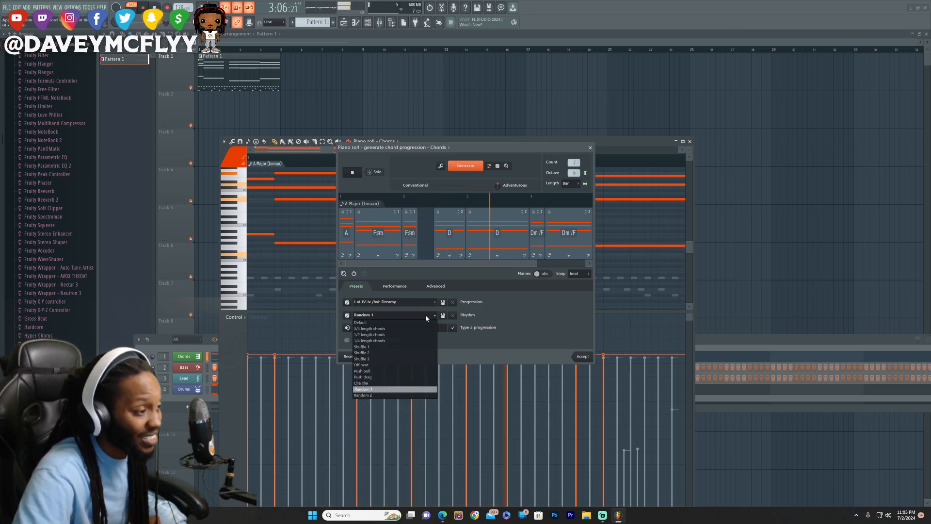
click(397, 347)
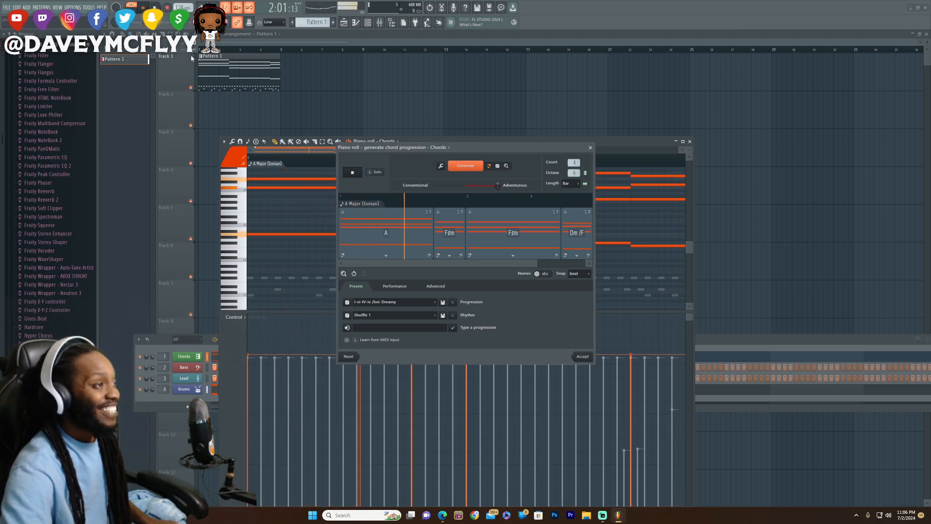
click(355, 172)
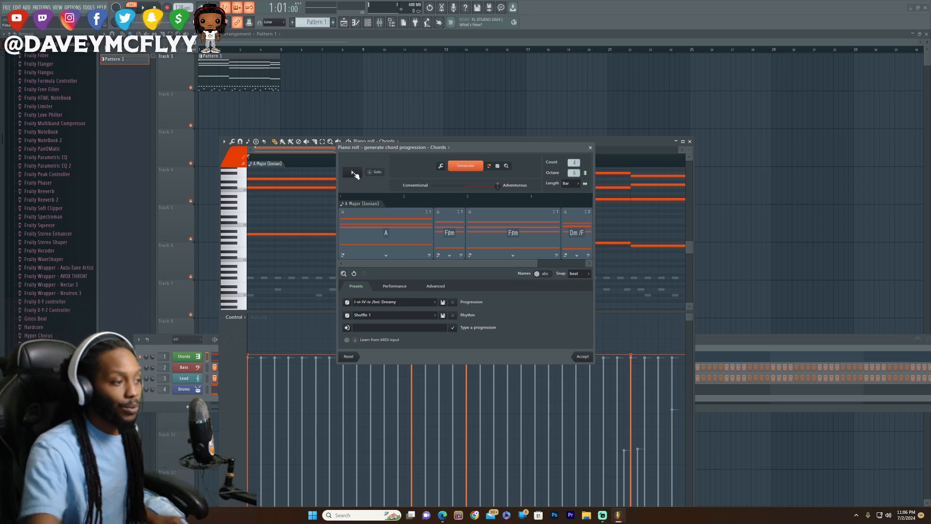
Accept the generated chord progression into the Chords pattern and close the piano roll.
click(590, 148)
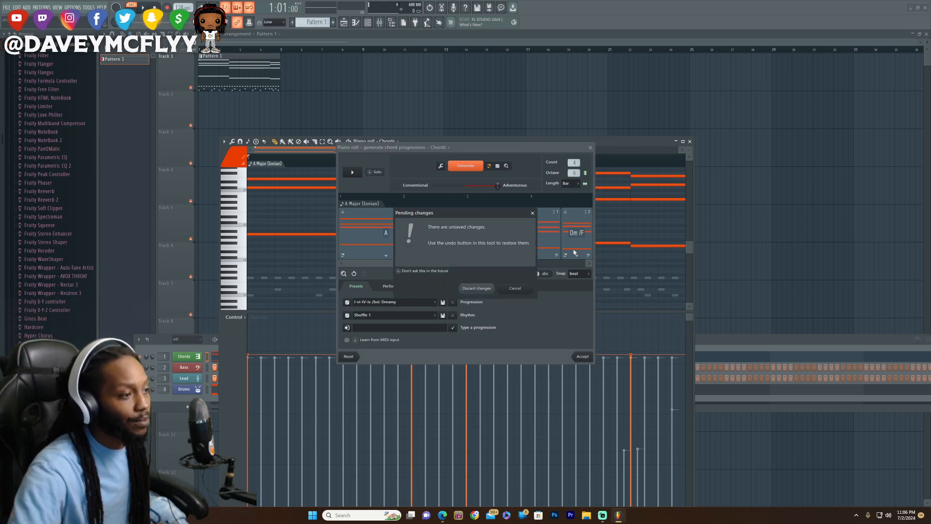
click(533, 213)
click(583, 356)
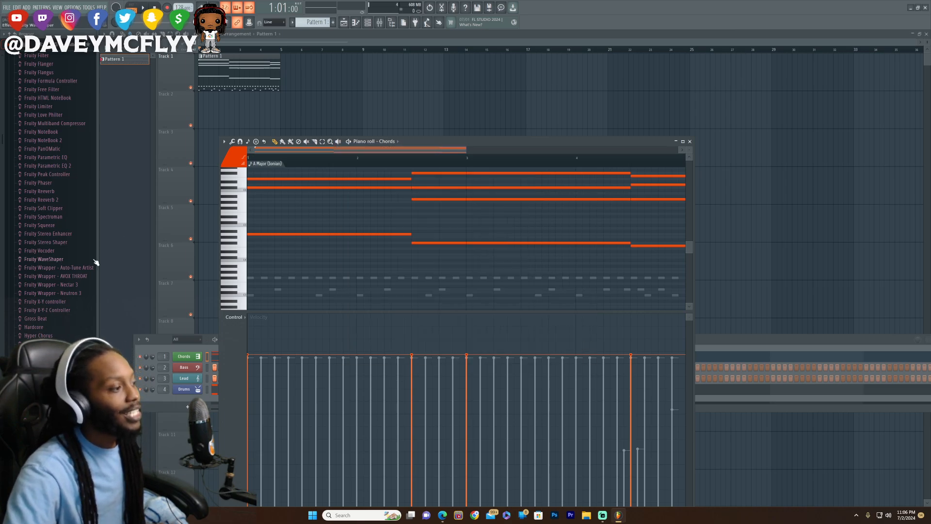
click(690, 142)
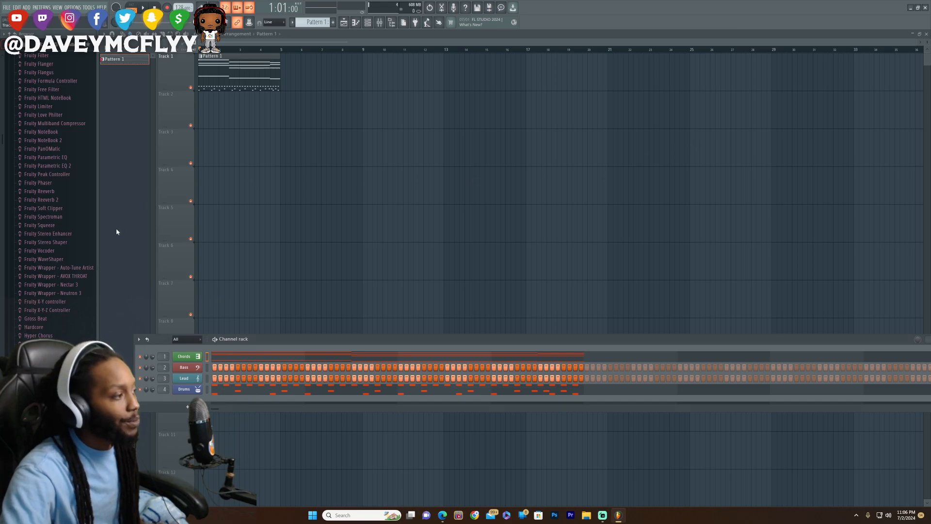
Look through the browser's plugin, project and sample folders for an instrument sound for the chords.
scroll(58, 228, up, 10)
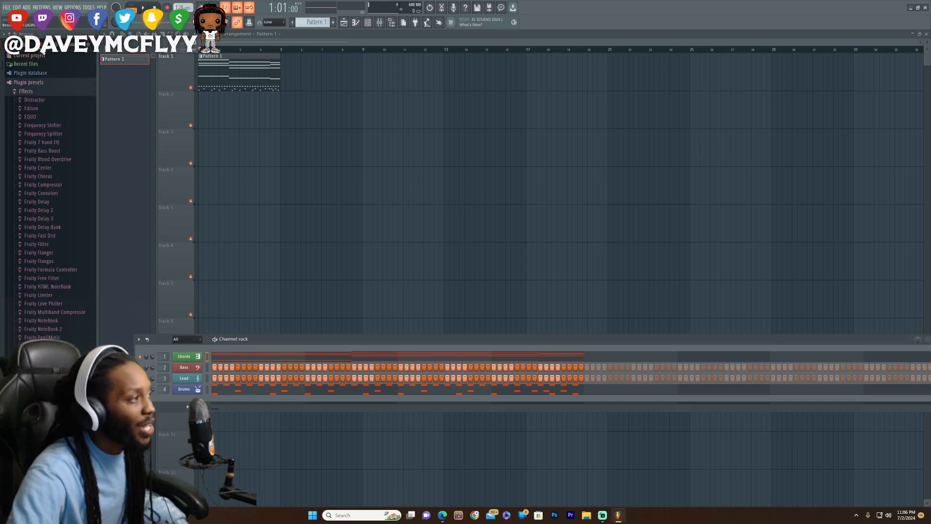
click(41, 54)
click(57, 45)
click(41, 45)
click(9, 44)
click(25, 44)
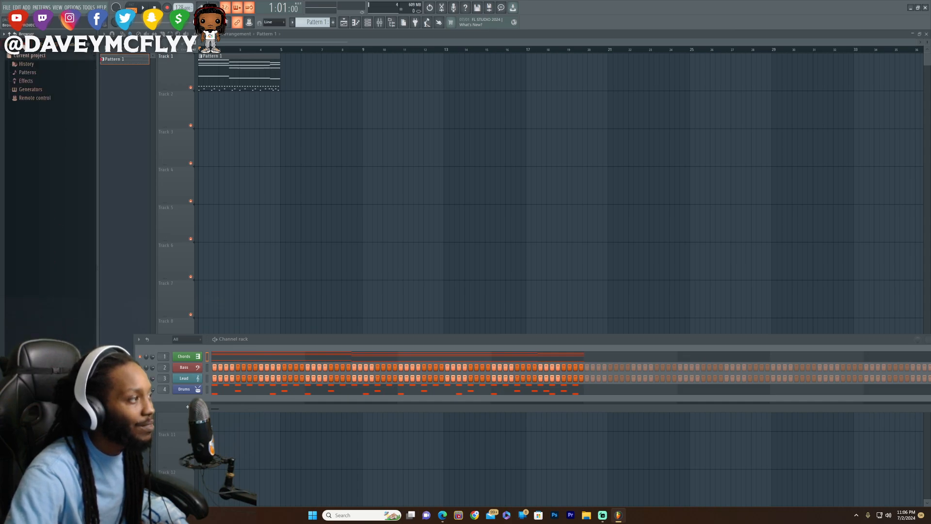
click(40, 45)
click(24, 45)
click(9, 44)
scroll(46, 102, down, 10)
scroll(40, 334, down, 15)
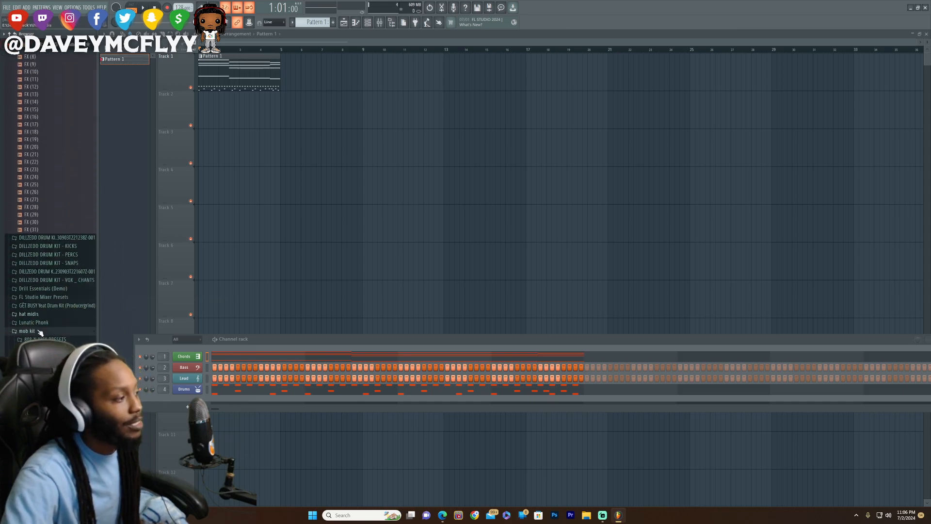
scroll(44, 322, up, 5)
scroll(47, 316, down, 5)
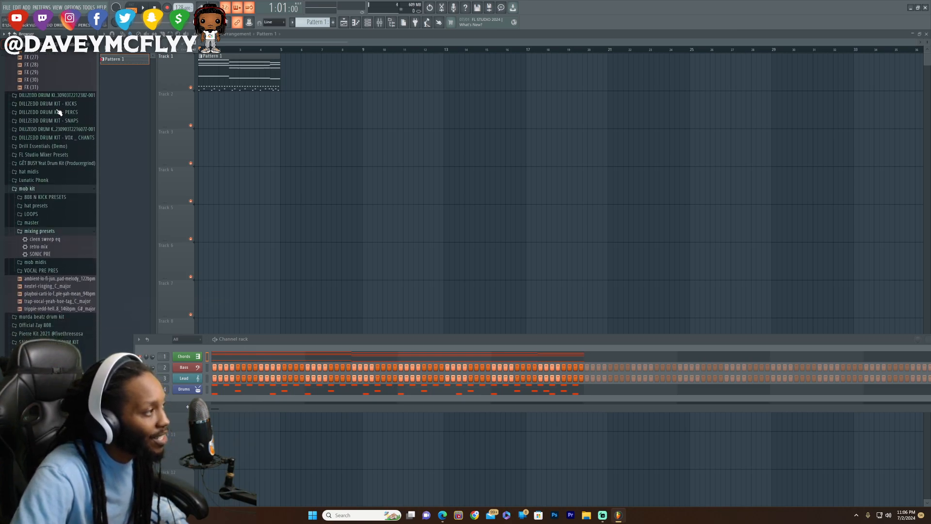
Find the Octave Deluxe_3 preset among the starred browser items and load it onto the Chords channel.
click(88, 44)
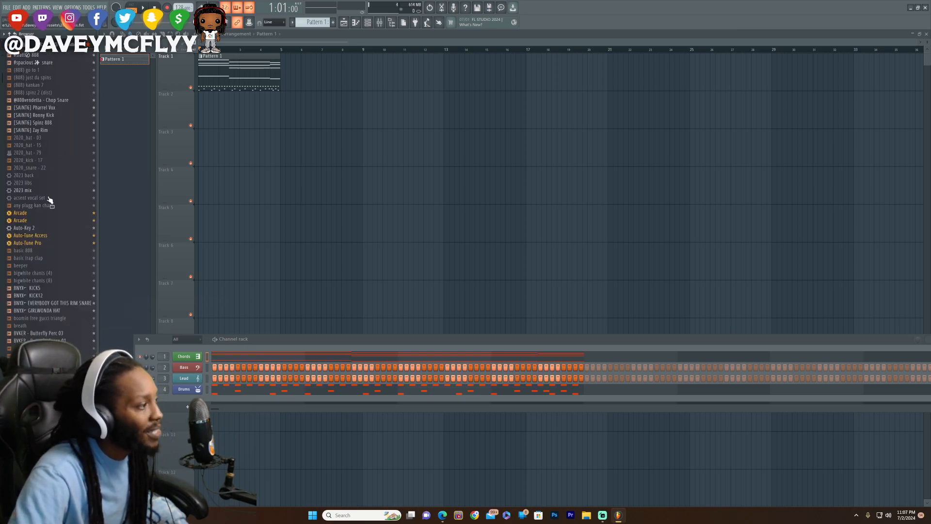
scroll(49, 194, down, 15)
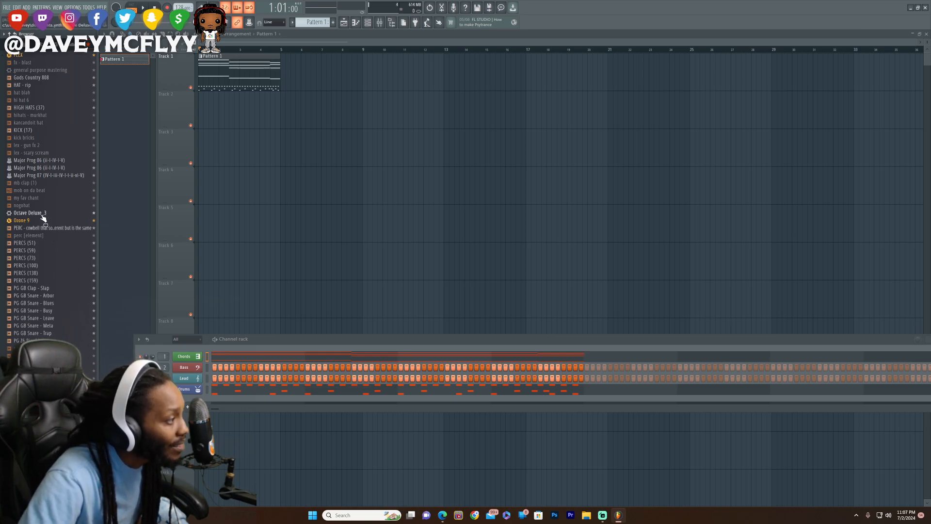
click(26, 214)
drag(27, 218, 190, 358)
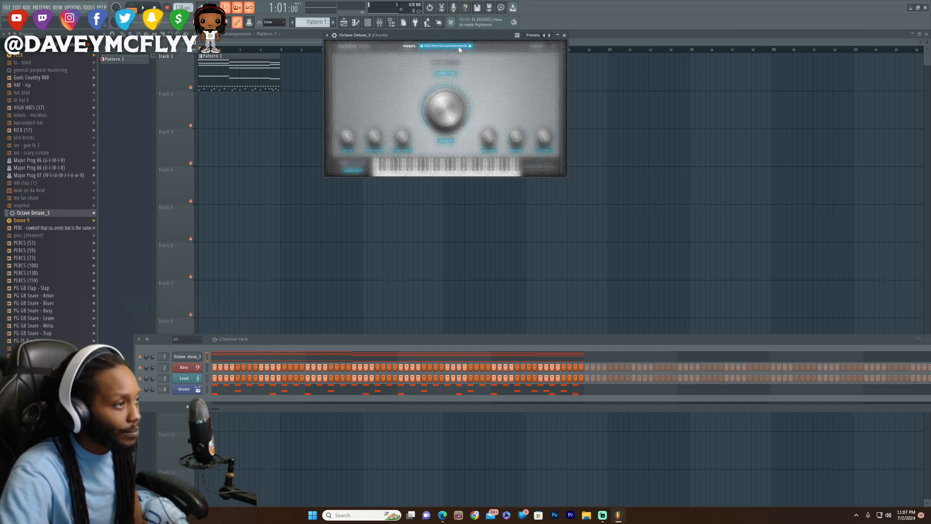
Load an XP5 key sound from Octave's instrument list and play the pattern.
click(460, 46)
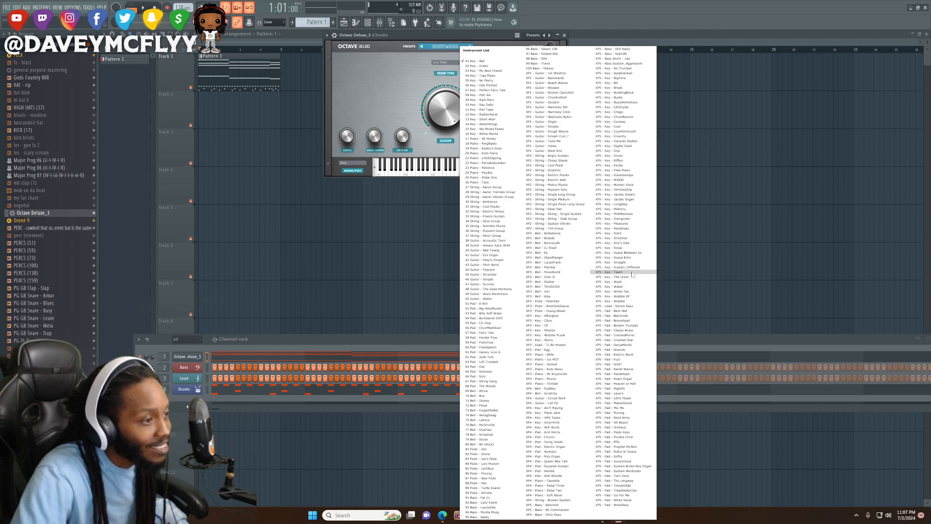
click(632, 238)
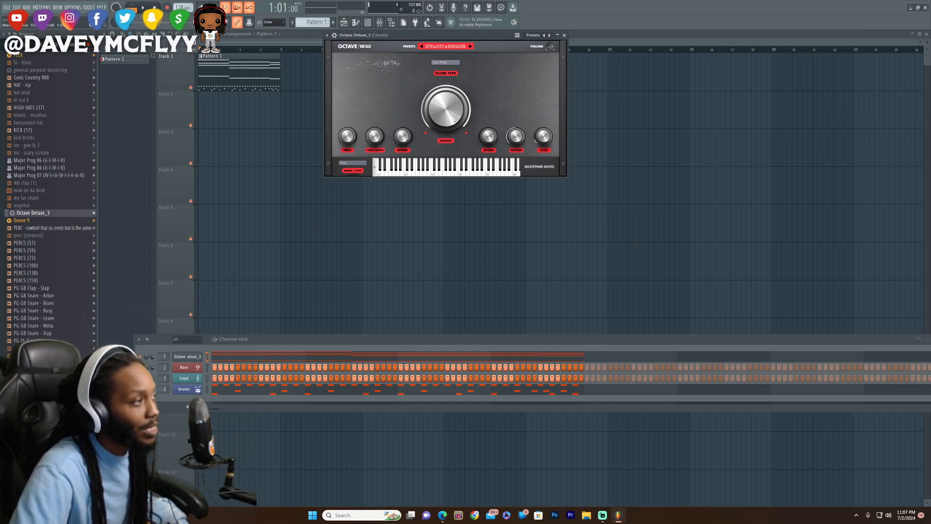
key(space)
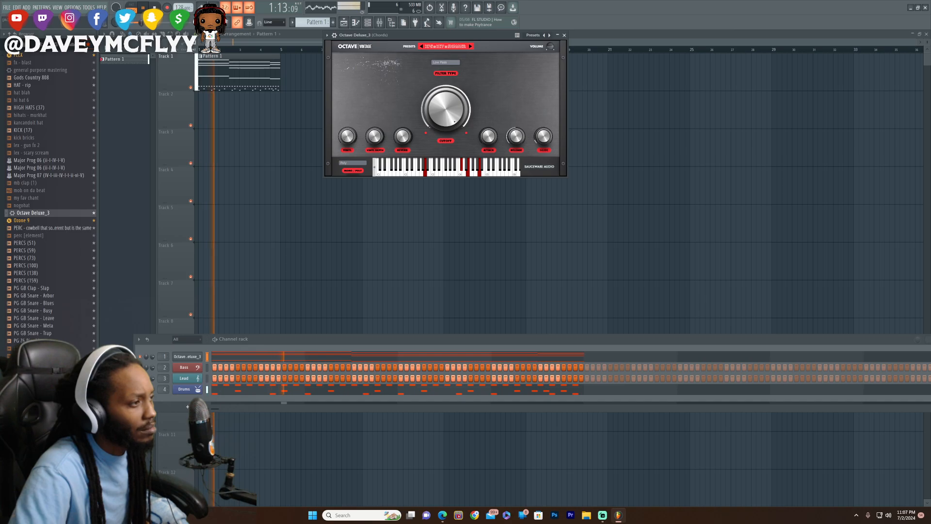
Step back through three earlier Octave presets while the pattern plays.
click(422, 46)
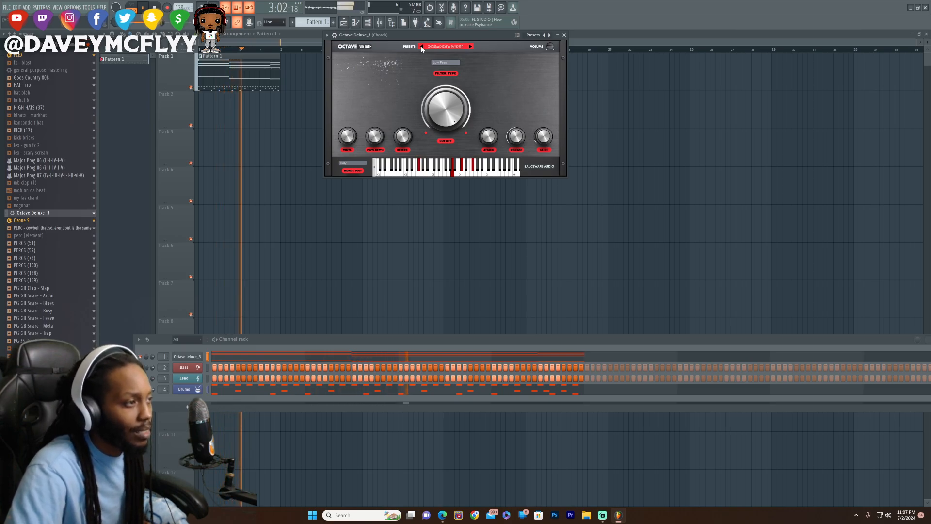
click(421, 46)
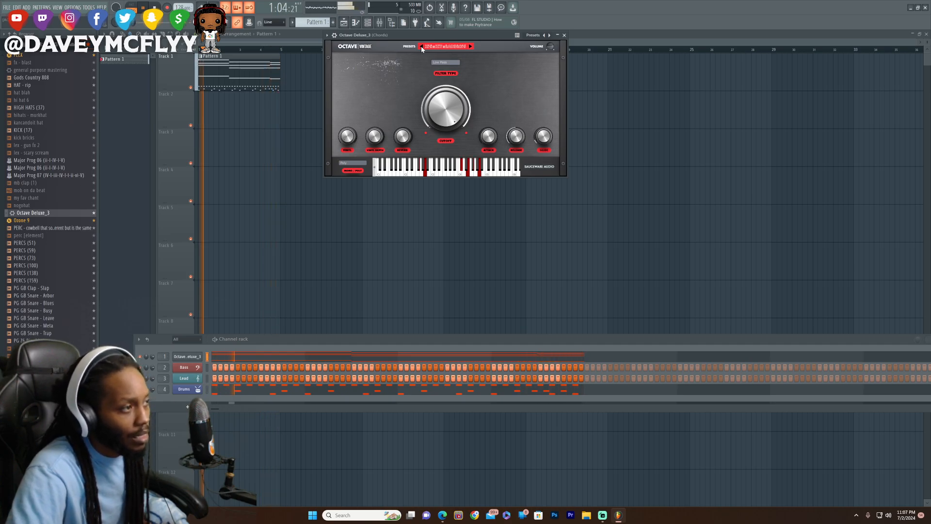
click(421, 46)
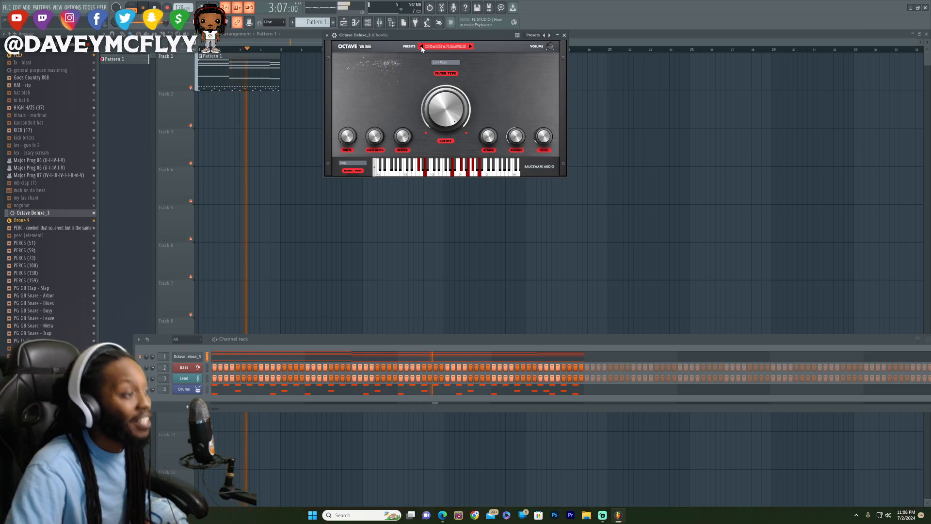
Stop playback and open the Octave Deluxe_3 channel's chord notes in the piano roll.
click(229, 356)
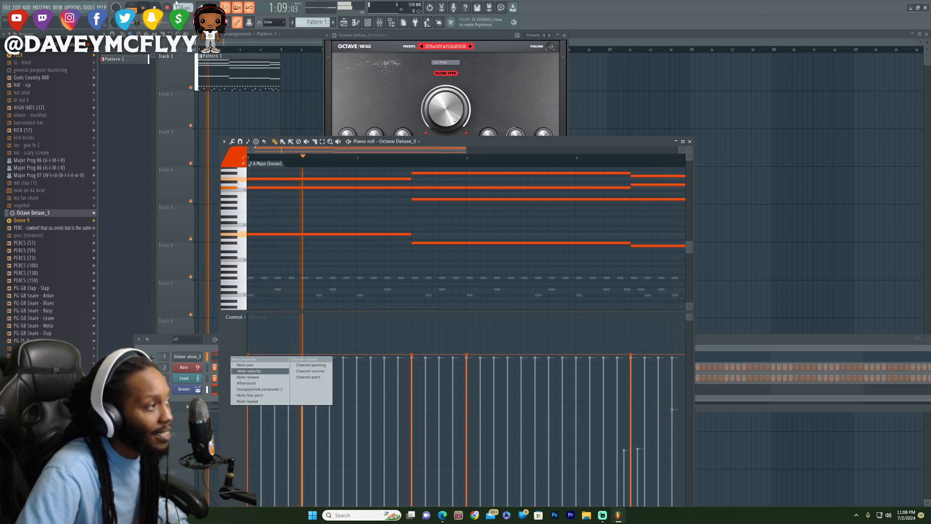
key(space)
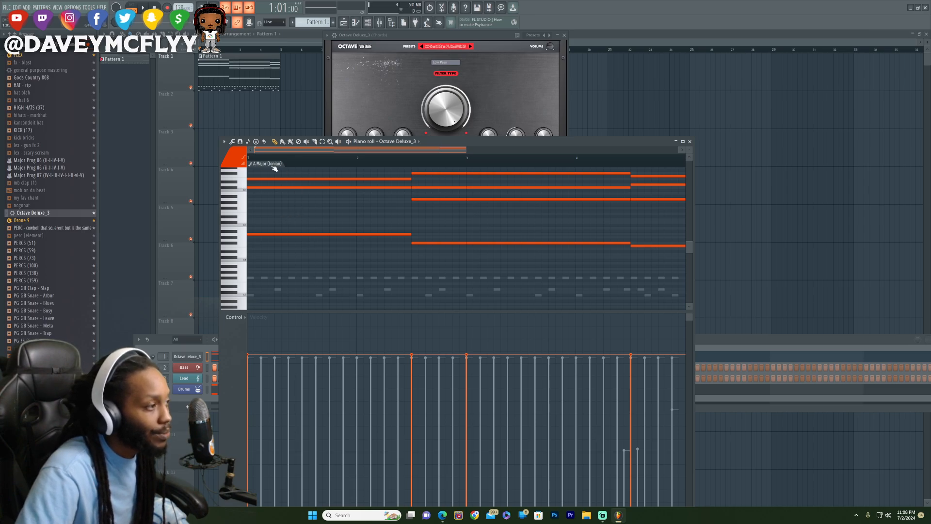
right_click(192, 358)
click(220, 357)
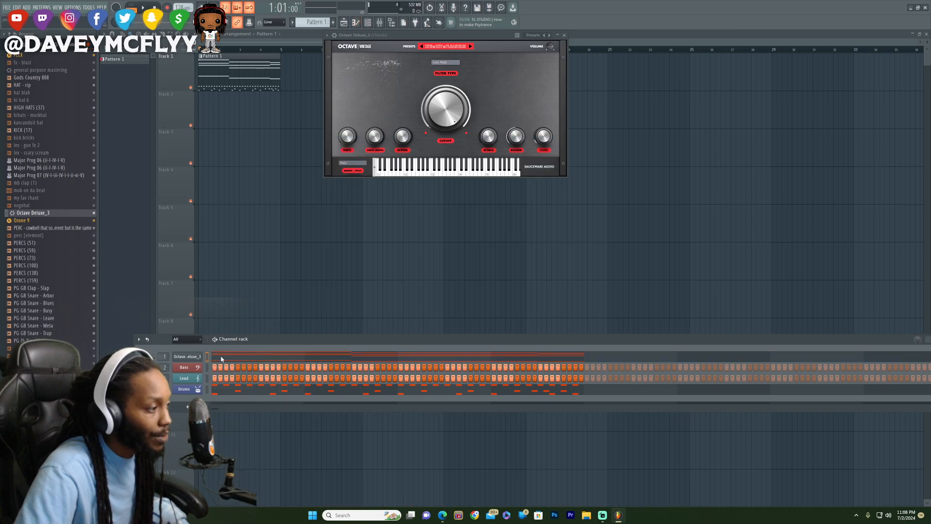
click(221, 358)
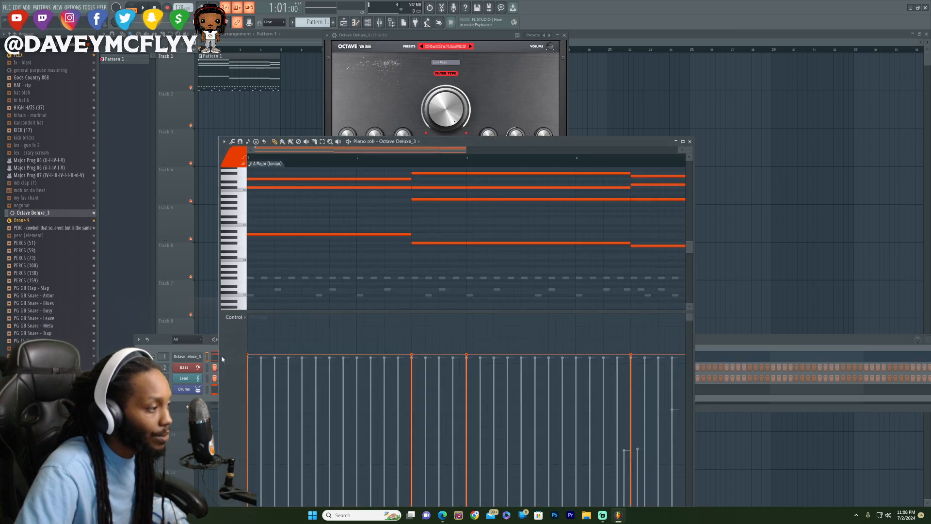
click(246, 142)
click(343, 151)
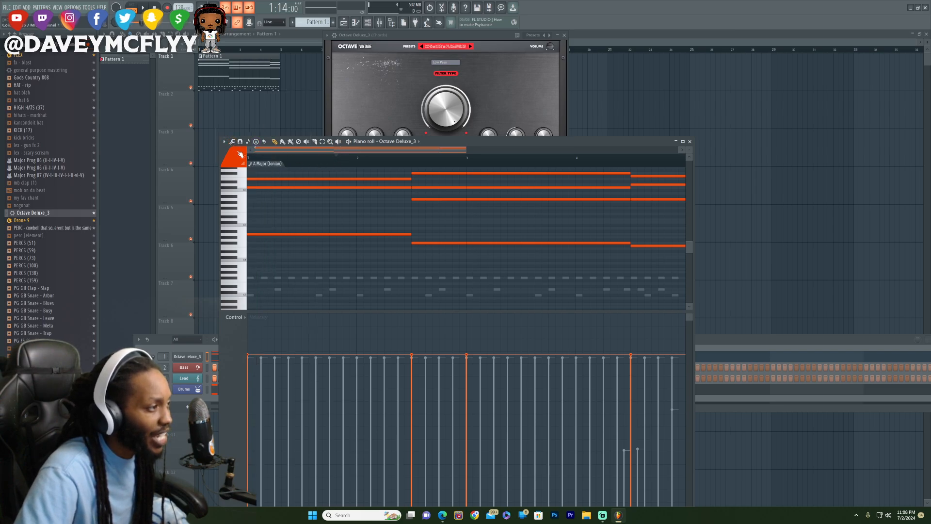
Open the chord progression generator for Octave Deluxe_3 and generate a new four-chord progression at the adventurous end.
click(224, 141)
mouse_move(233, 161)
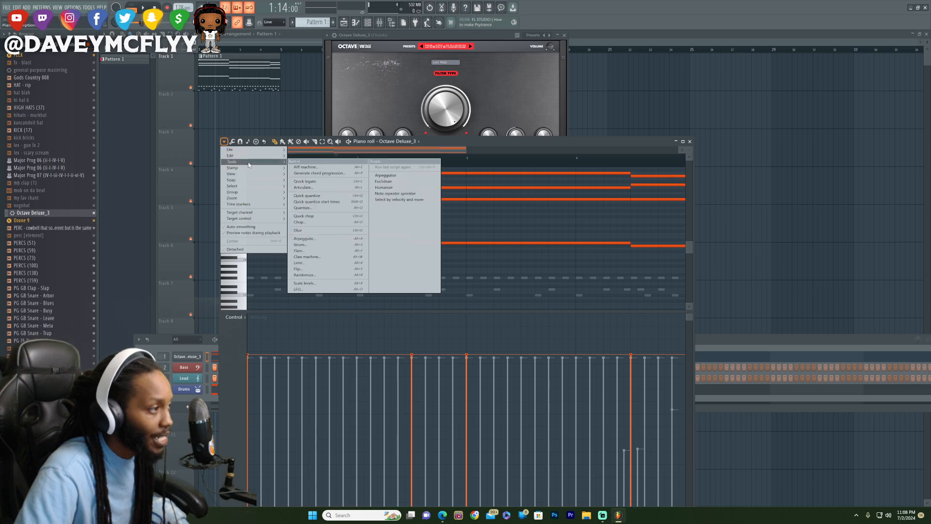
click(320, 173)
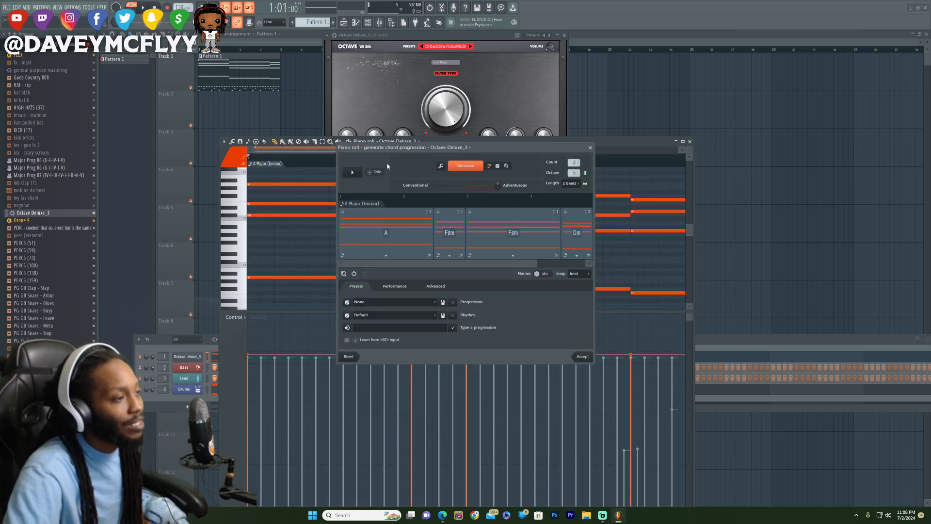
click(466, 166)
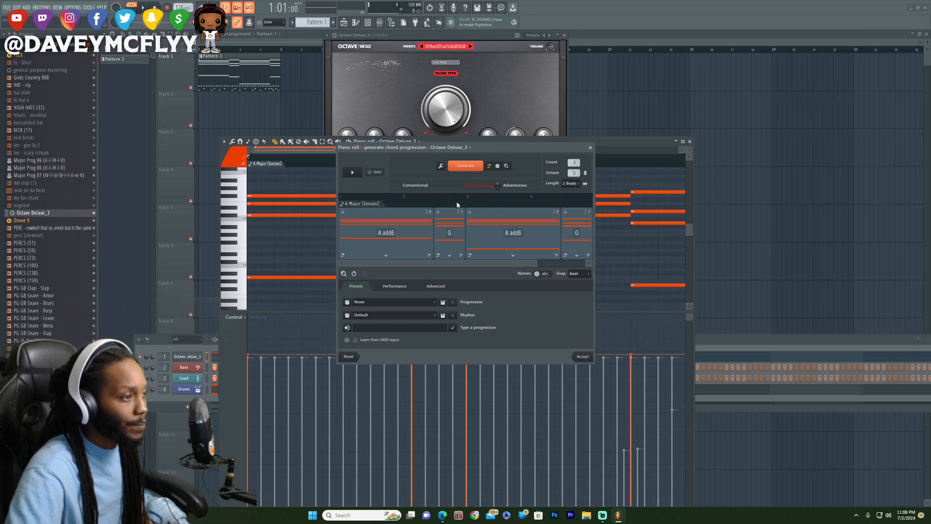
Preview the generated progression and accept it into the Octave Deluxe_3 piano roll, playing part of the pattern to check it.
click(353, 174)
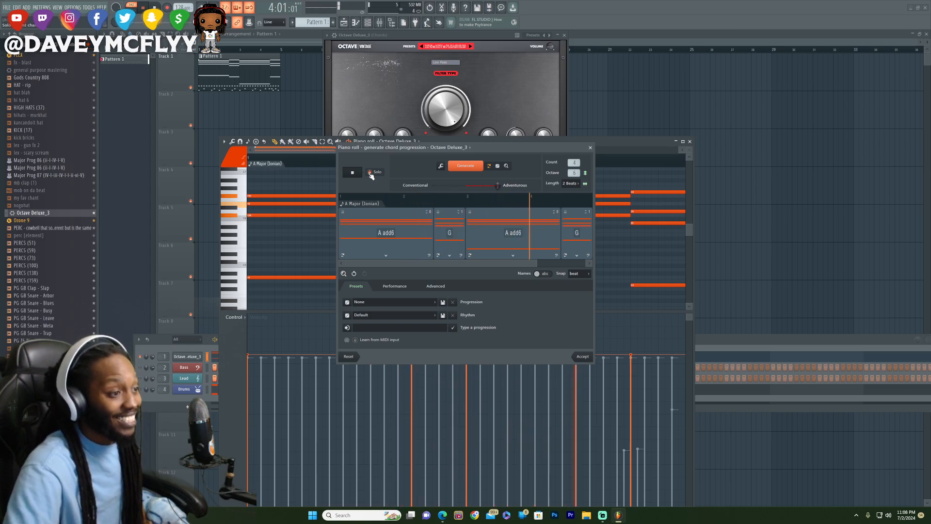
click(583, 357)
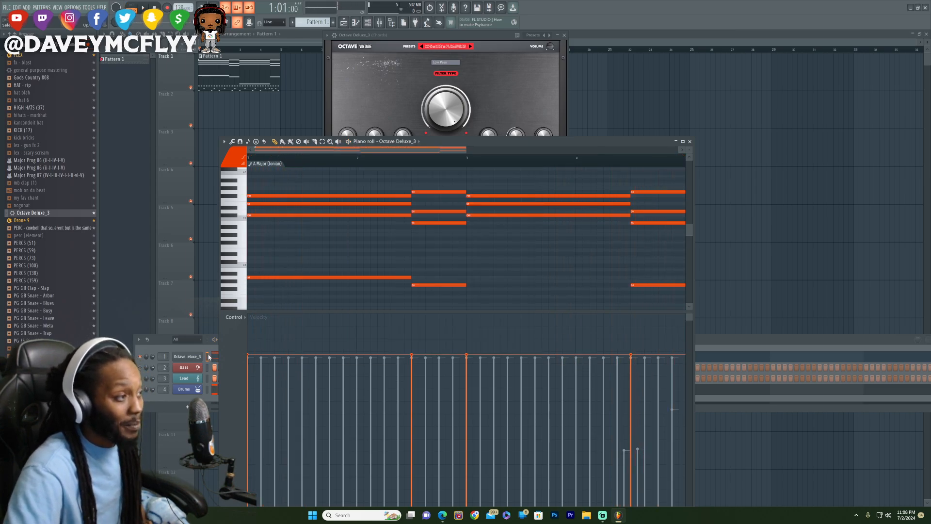
key(space)
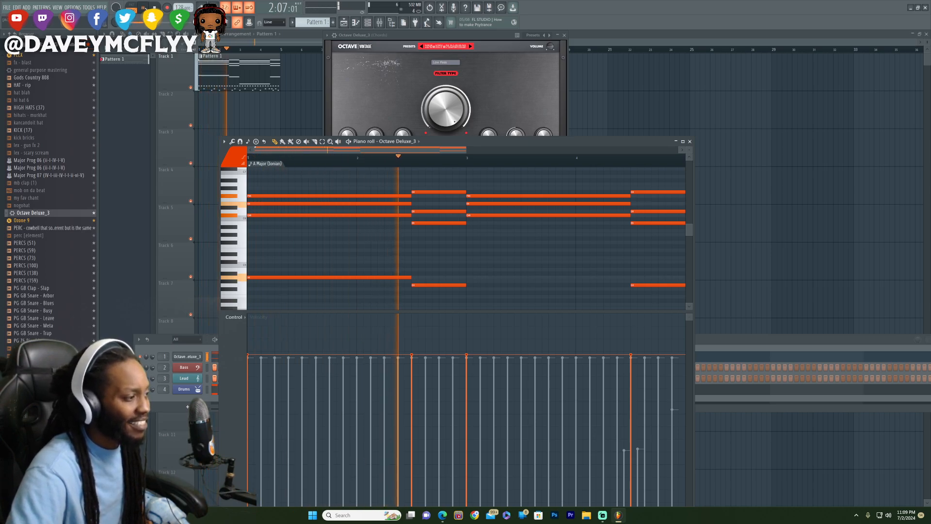
key(space)
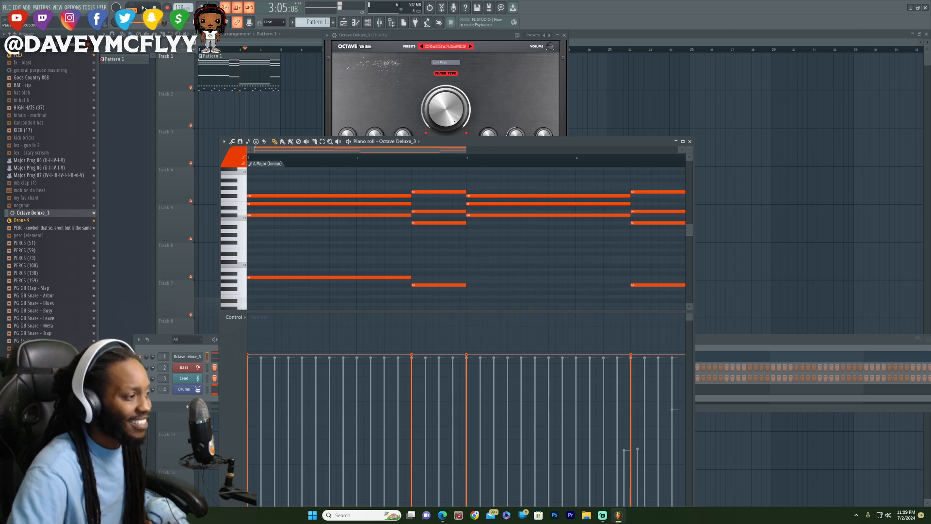
Open the Bass channel's piano roll and start the chord progression generator there.
click(189, 371)
right_click(187, 371)
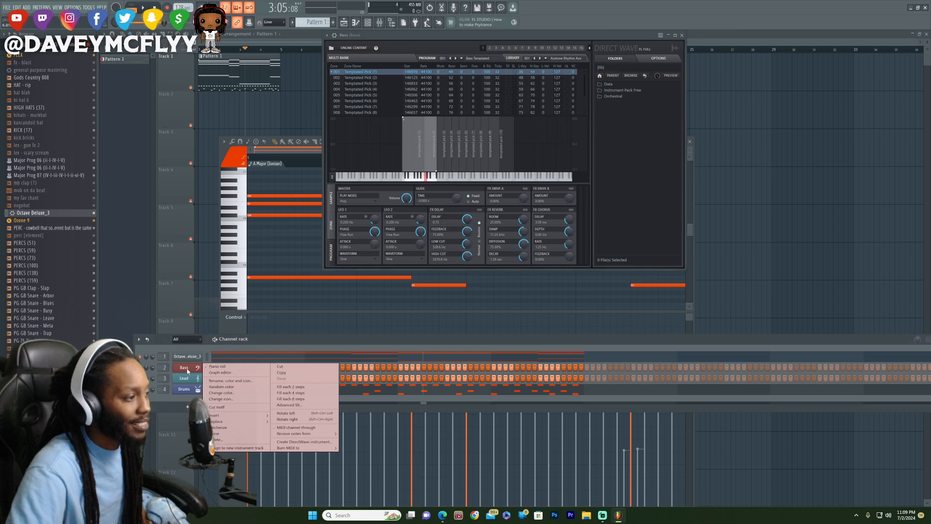
click(213, 367)
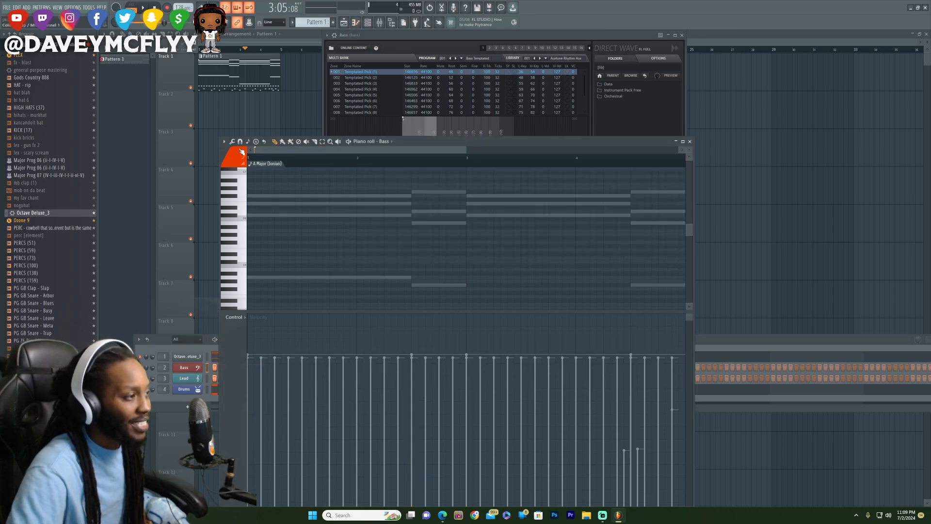
click(223, 142)
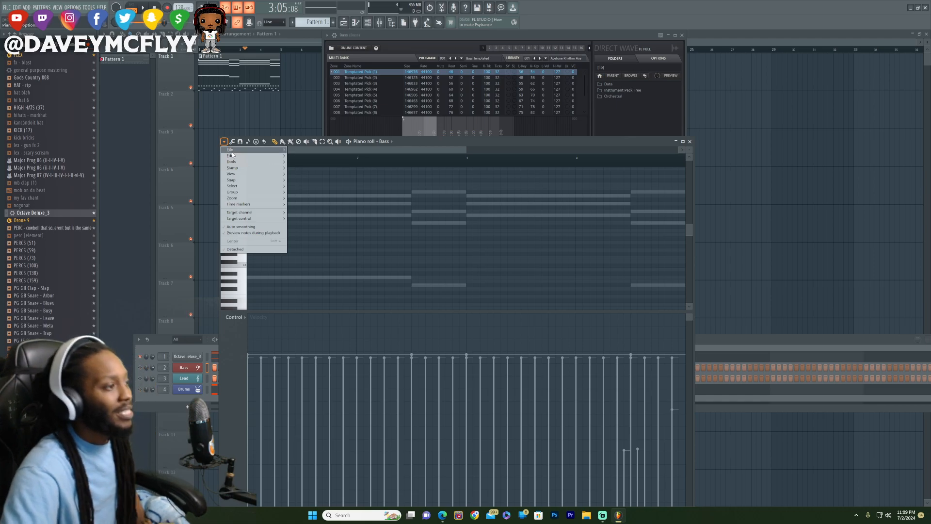
mouse_move(245, 174)
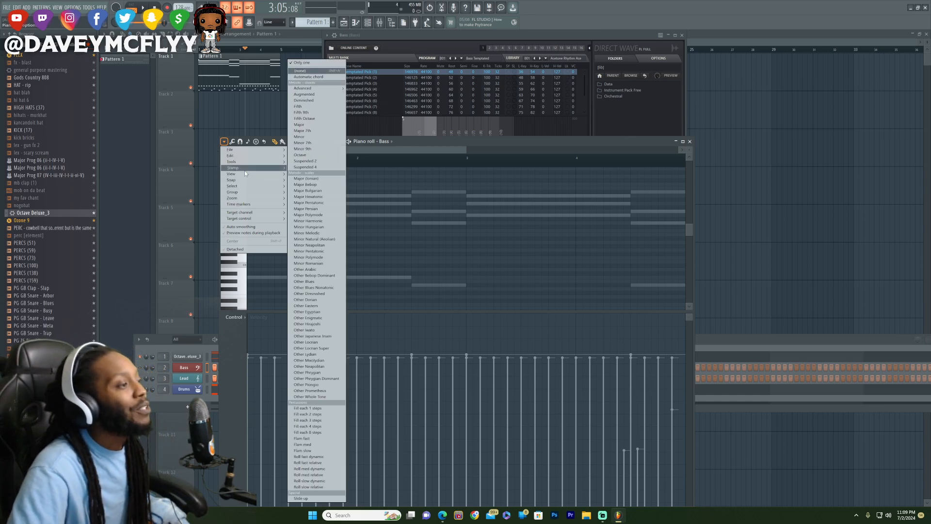
mouse_move(248, 154)
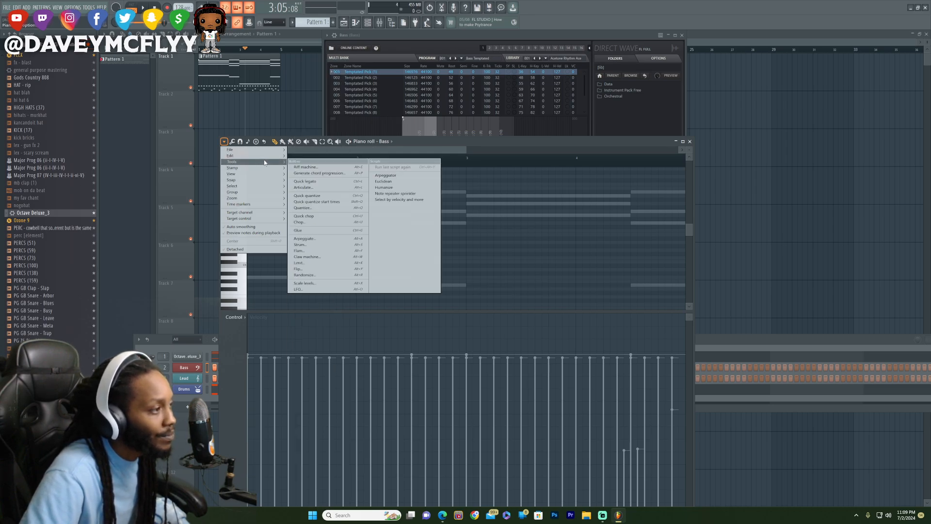
click(327, 174)
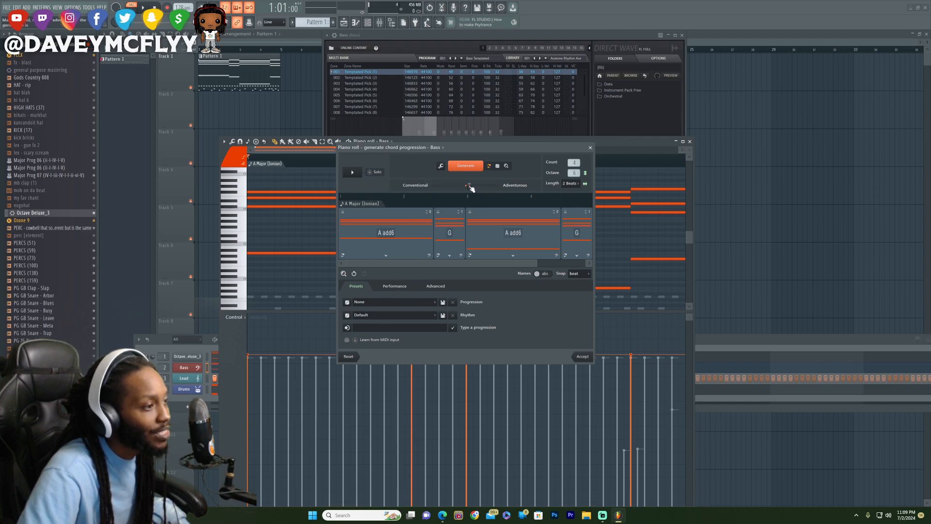
Generate a progression for the Bass channel at the conventional end of the scale, preview it and accept it.
click(469, 169)
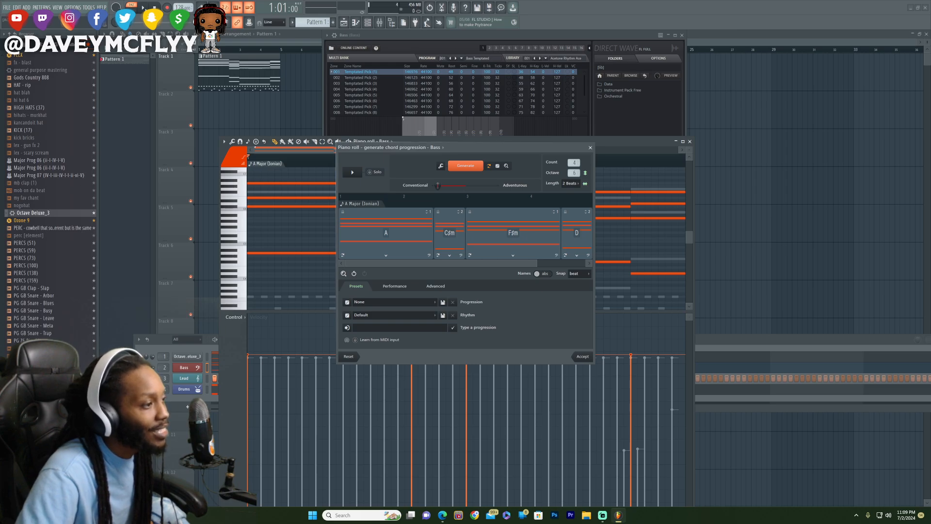
click(353, 172)
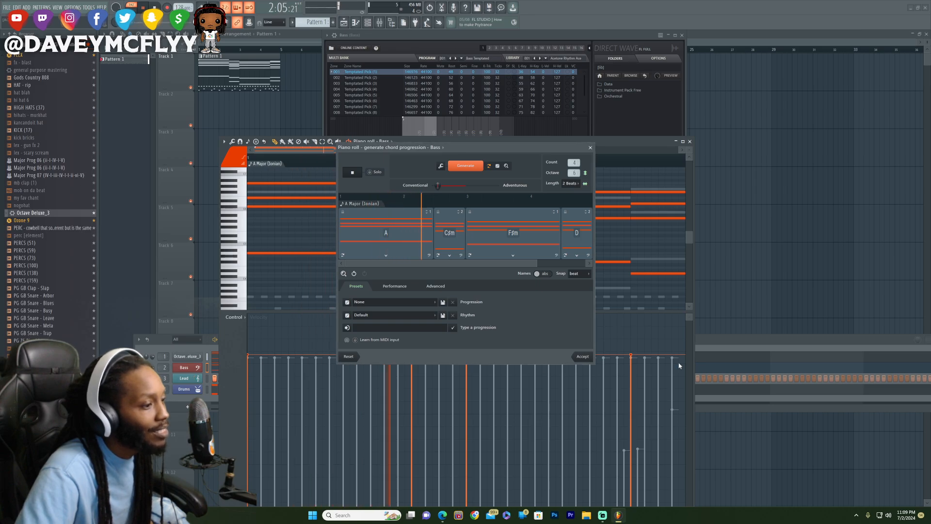
click(586, 358)
click(140, 367)
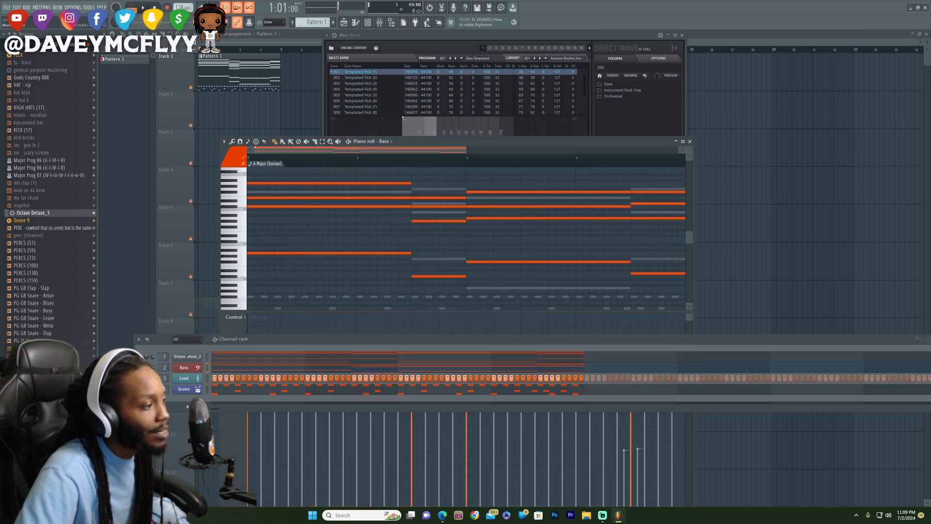
click(226, 368)
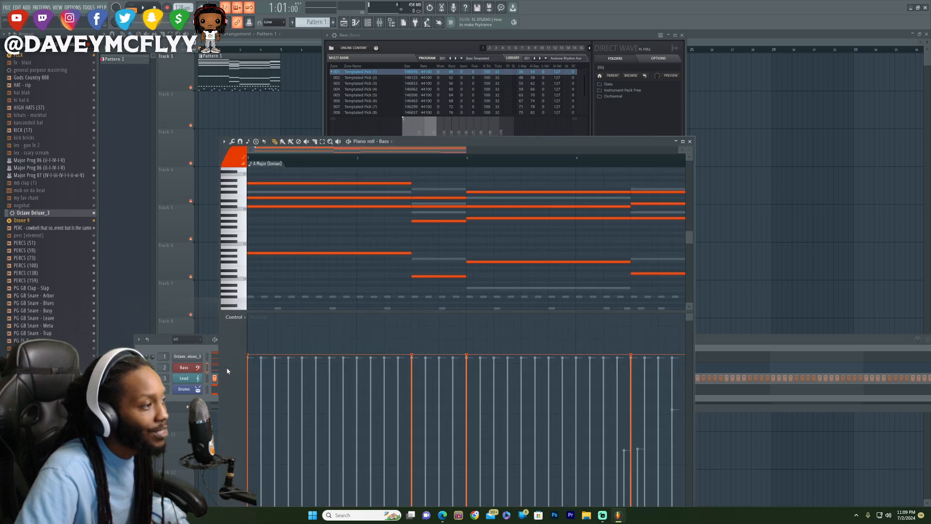
Reopen the chord progression generator for the Bass channel and preview its progression.
click(225, 142)
mouse_move(252, 157)
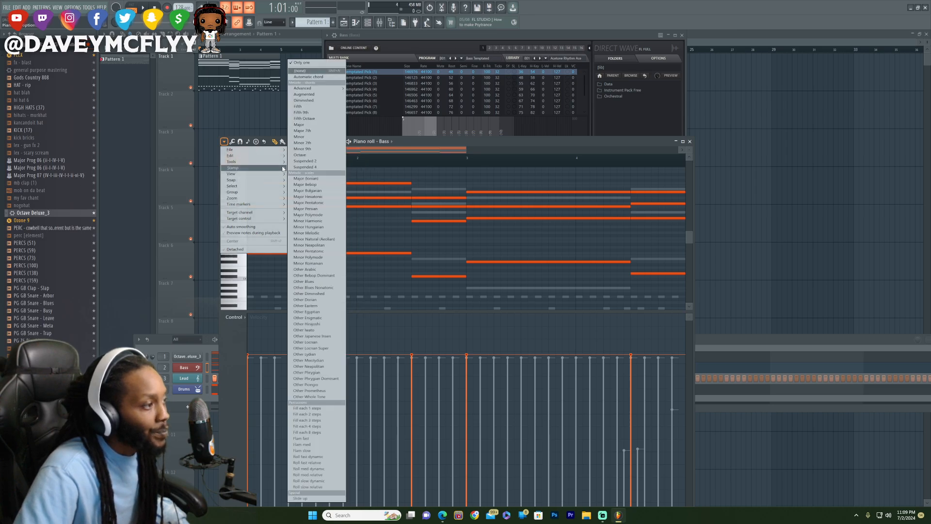
mouse_move(278, 165)
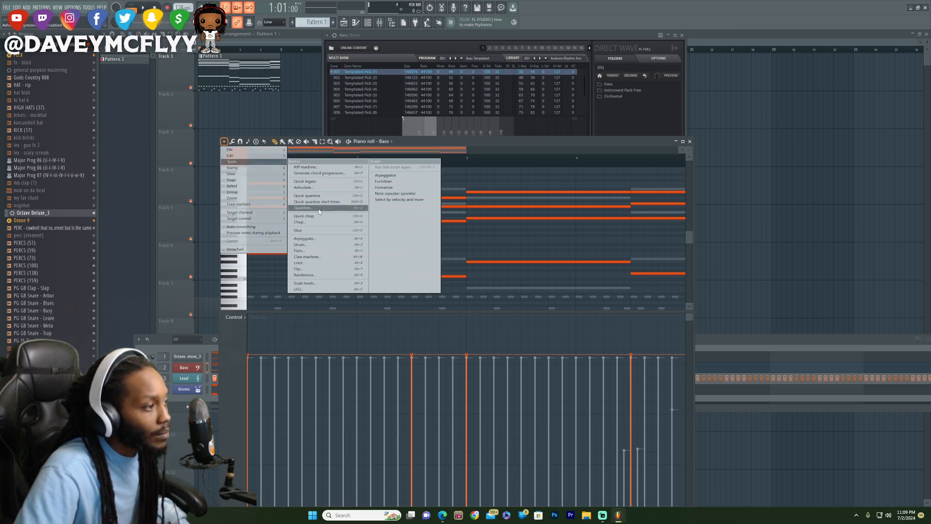
click(320, 173)
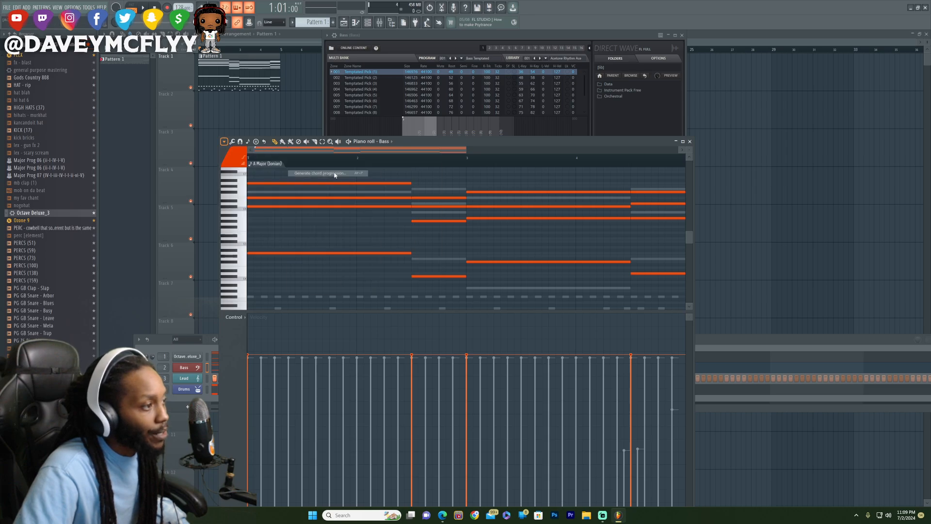
click(358, 173)
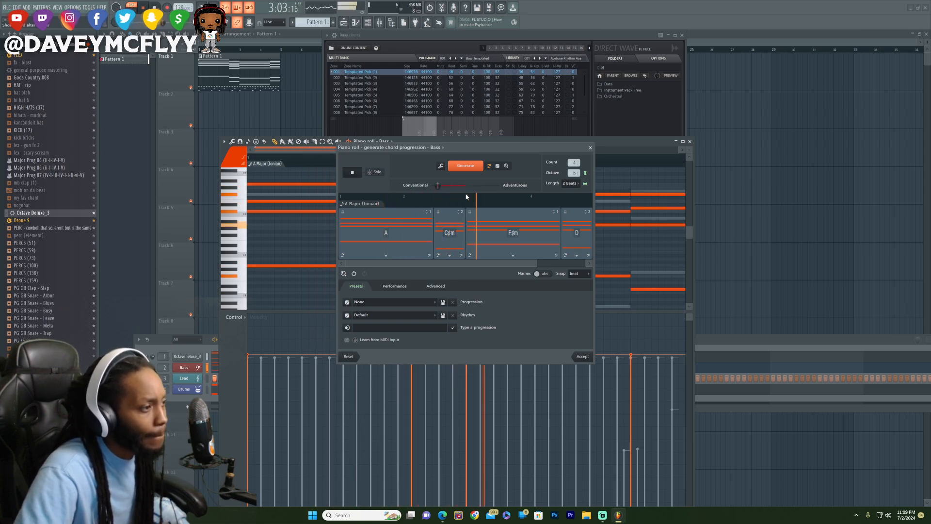
Generate another conventional four-chord progression for the Bass channel during playback and accept it.
click(585, 175)
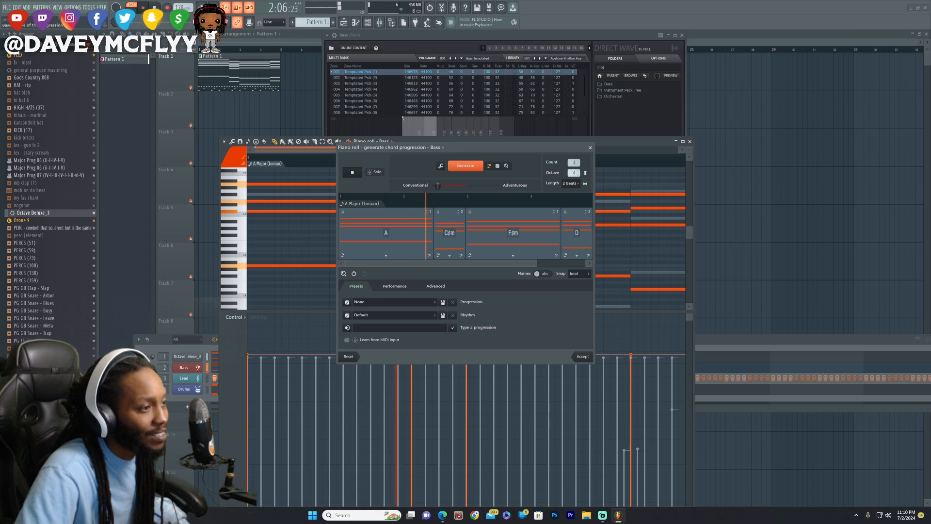
click(466, 167)
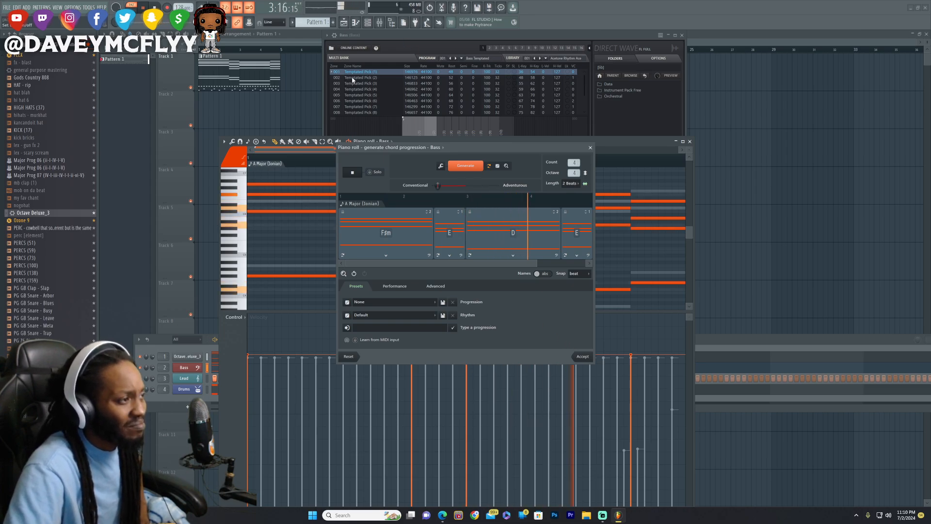
click(582, 357)
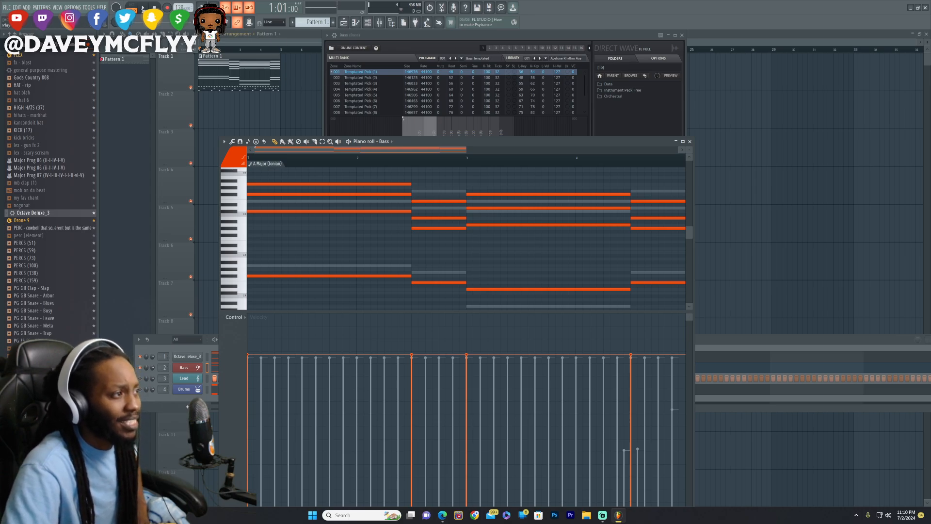
Play the pattern while selecting the Templated Pick (2) and Templated Pick (3) zones in the Bass channel's DirectWave, and stop playback.
key(space)
click(357, 78)
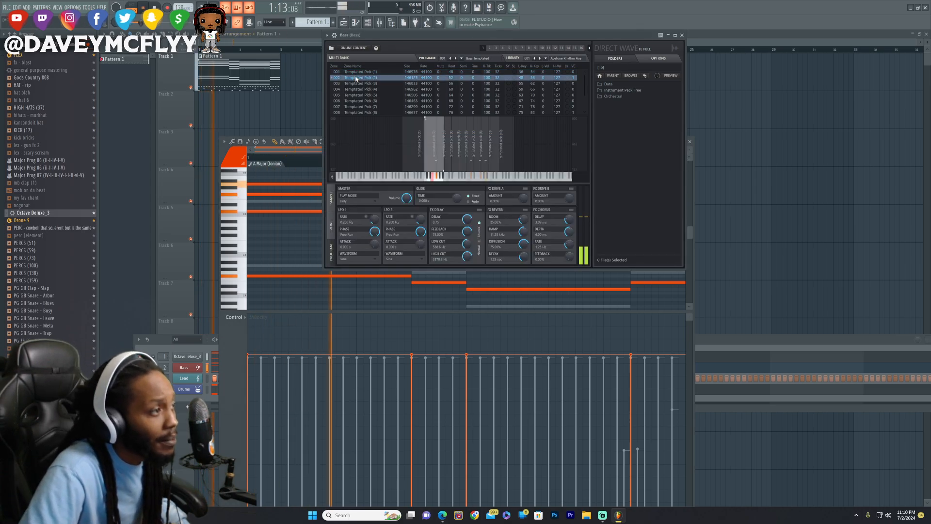
click(356, 79)
click(185, 367)
click(184, 367)
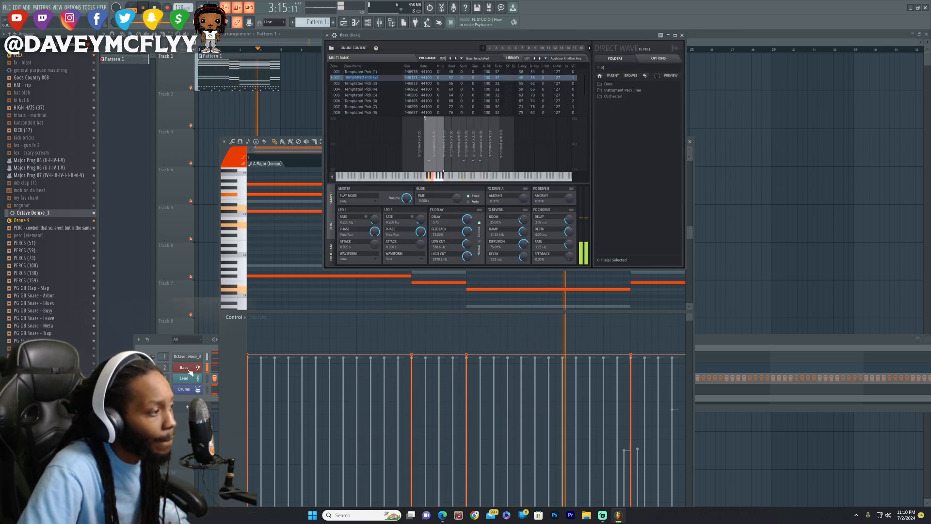
click(358, 83)
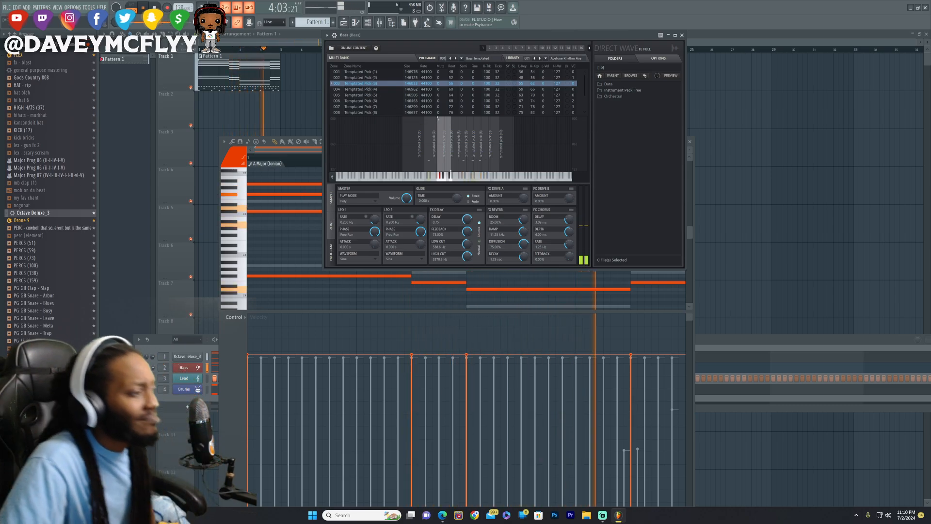
click(150, 371)
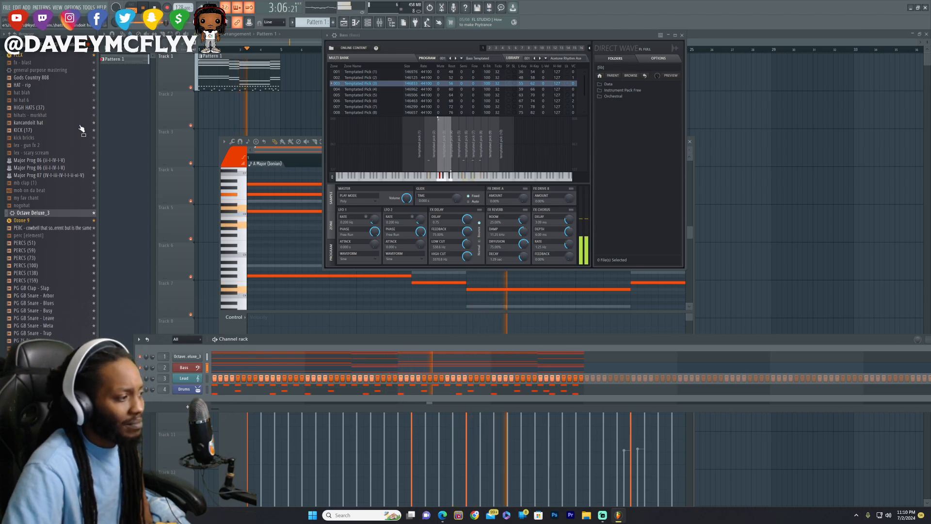
key(space)
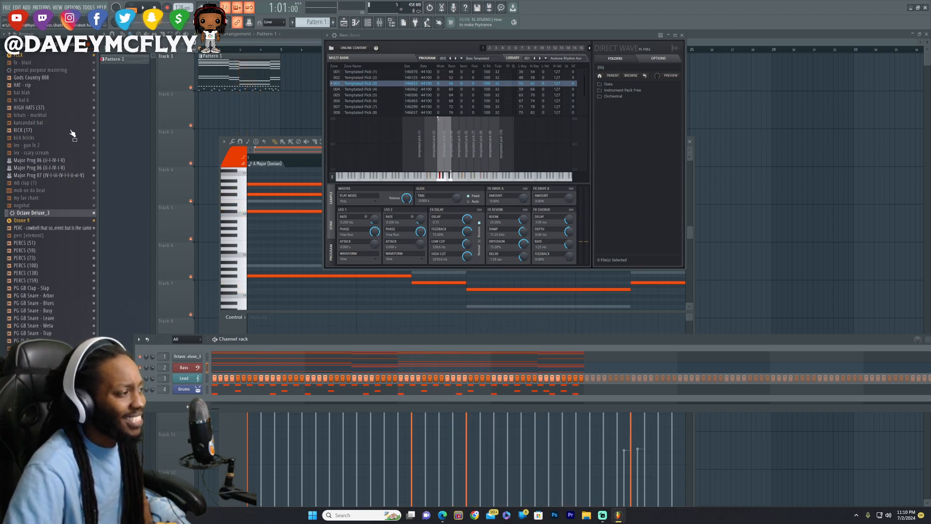
Audition starred samples in the browser, including HIGH HATS (37), hat blah, lex - scary scream, mob on da beat and KICK (17).
click(35, 111)
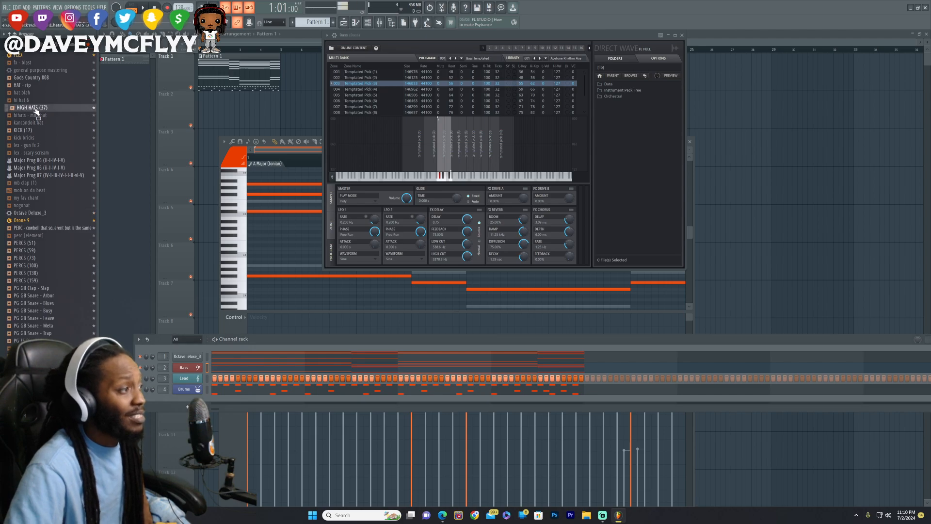
click(36, 100)
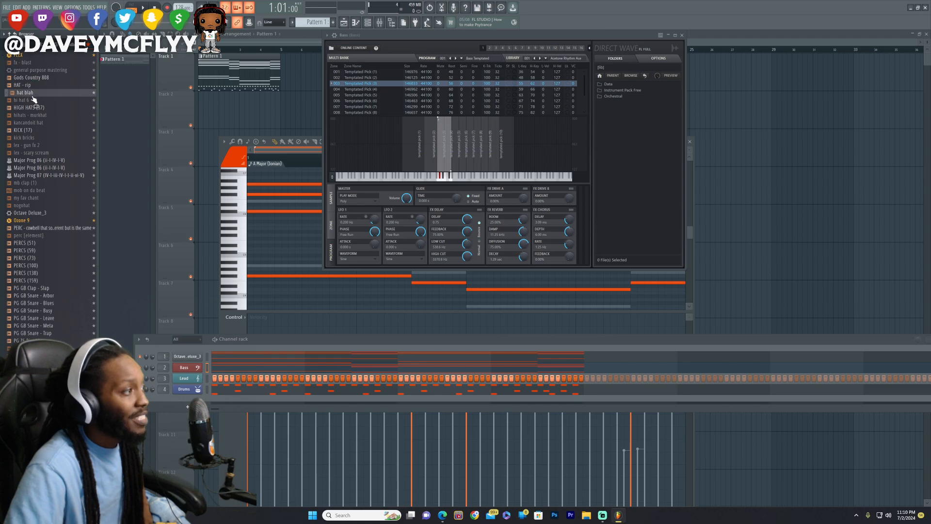
click(32, 100)
click(47, 115)
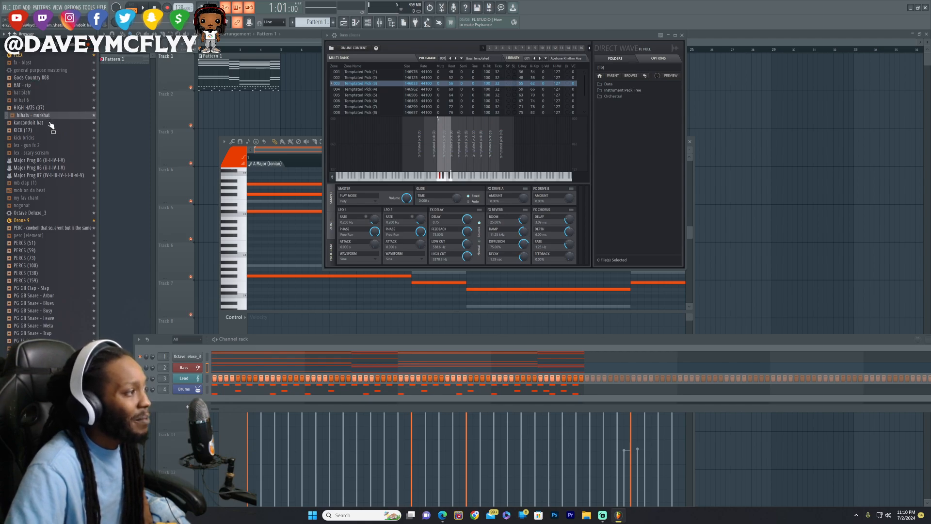
click(49, 138)
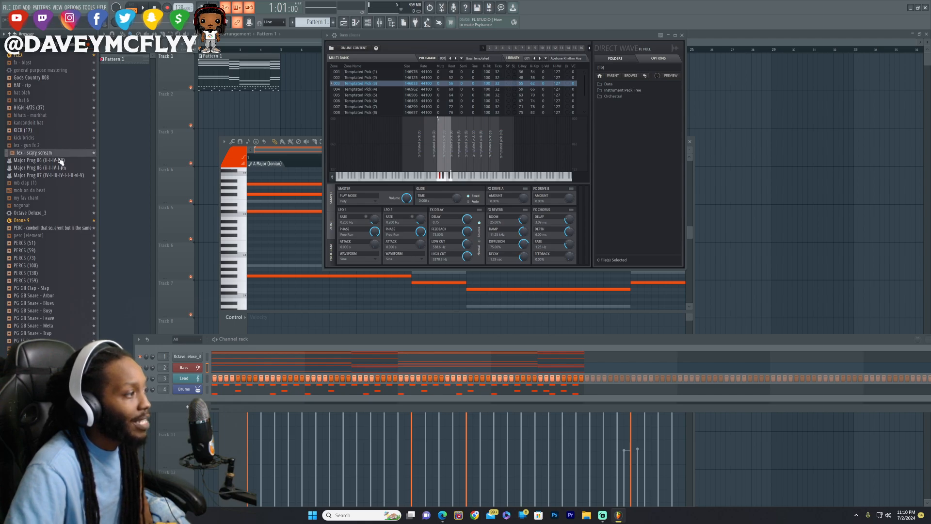
click(63, 198)
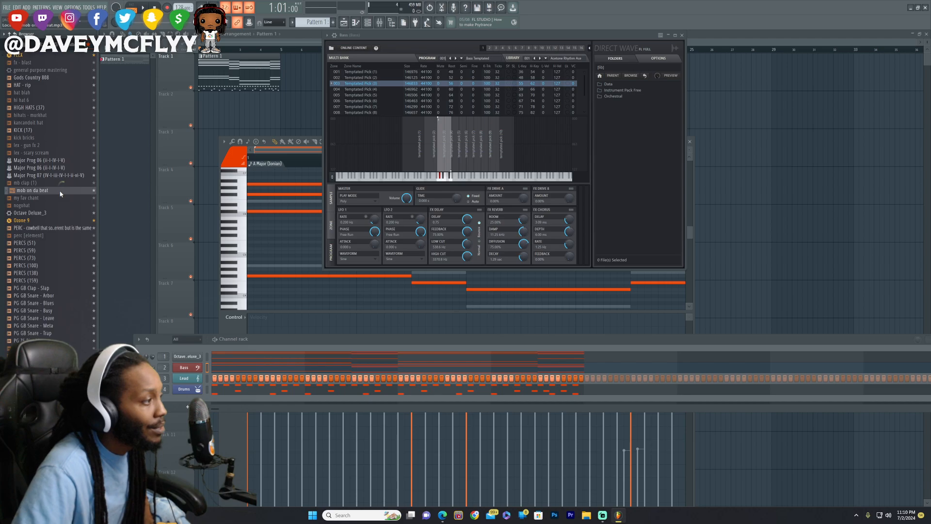
click(55, 206)
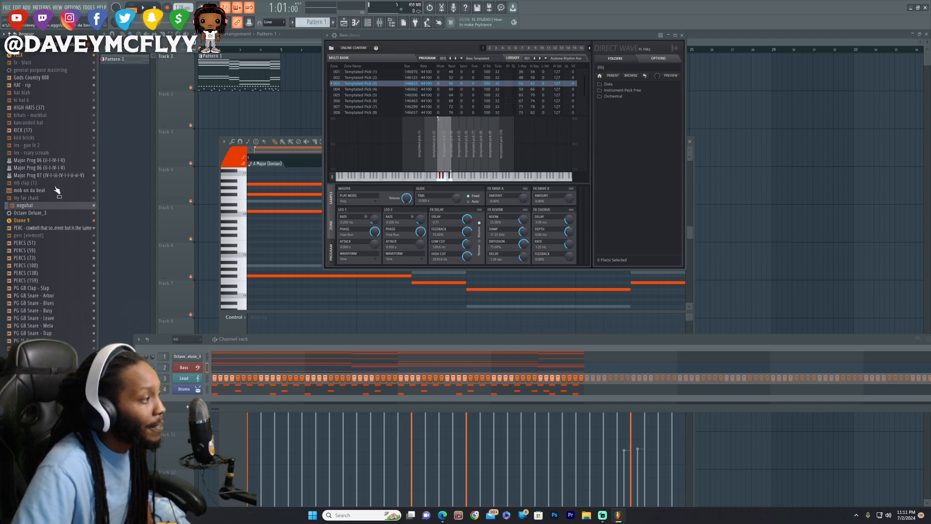
click(42, 131)
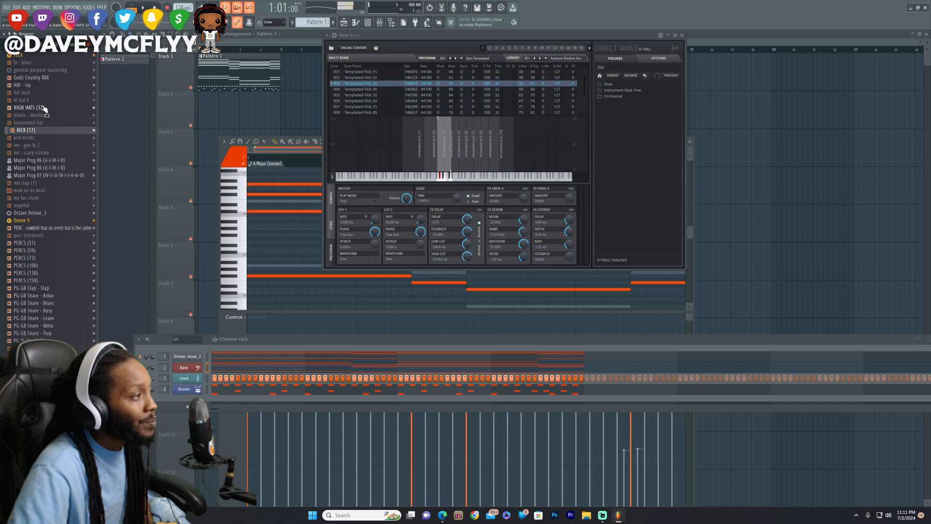
Try the HAT - rip sample on the Lead channel, filling each 2 steps, and play the pattern while checking the channel's instrument.
click(31, 86)
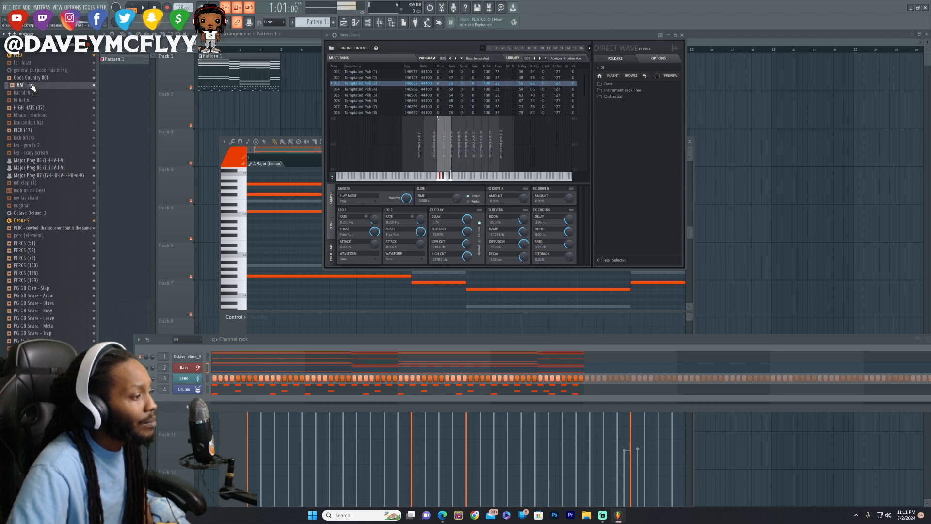
right_click(200, 378)
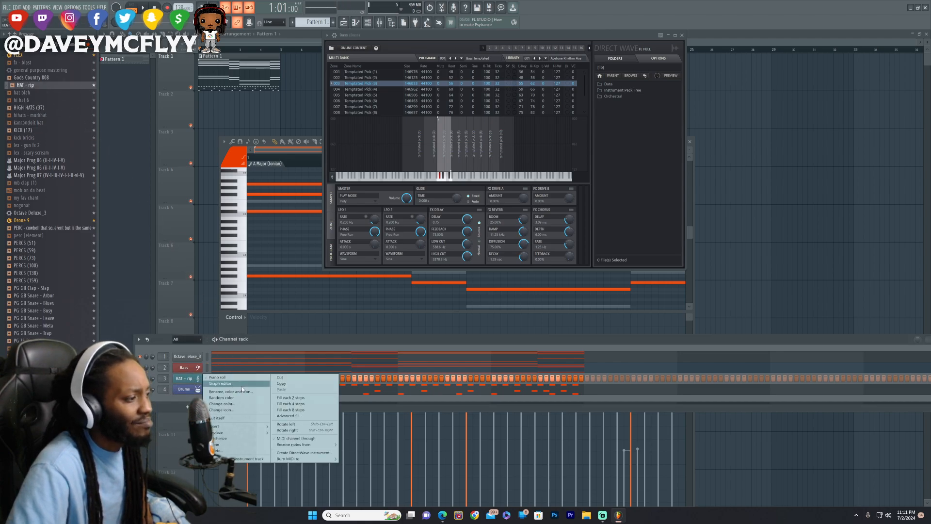
click(288, 398)
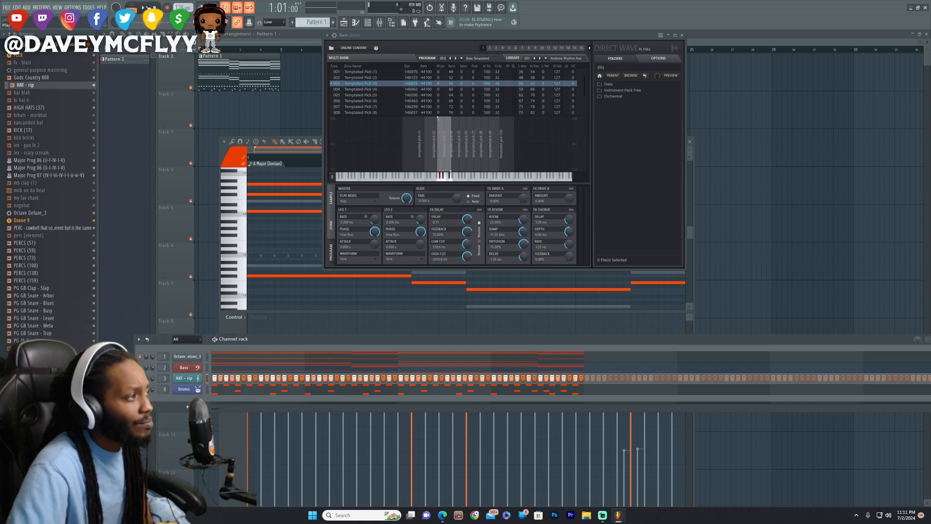
key(space)
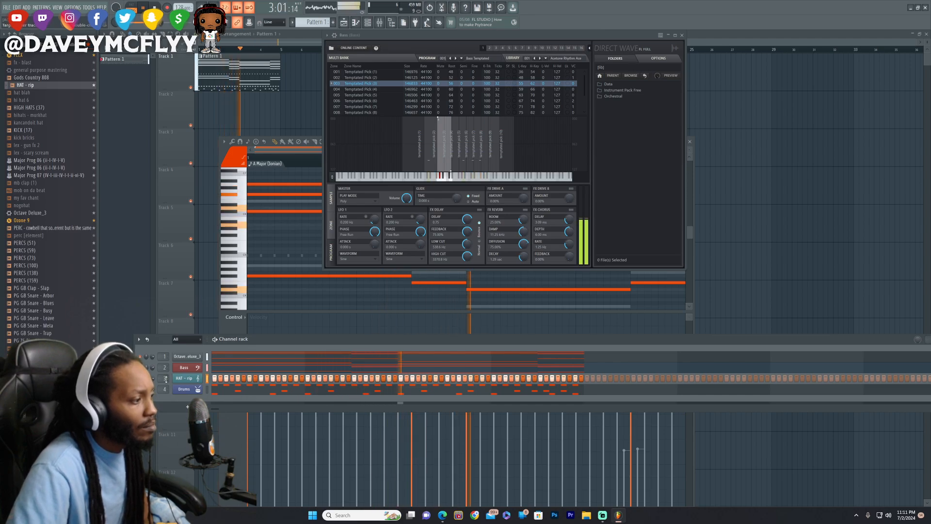
click(185, 378)
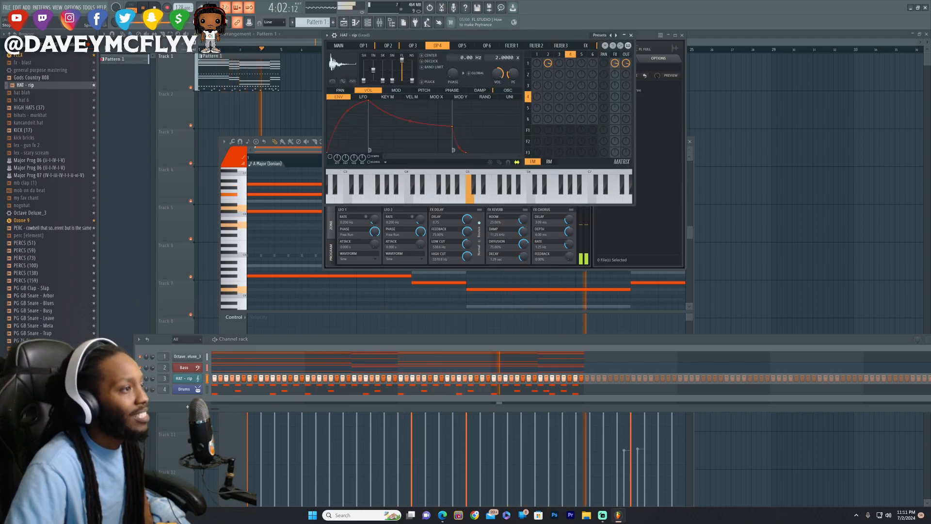
key(space)
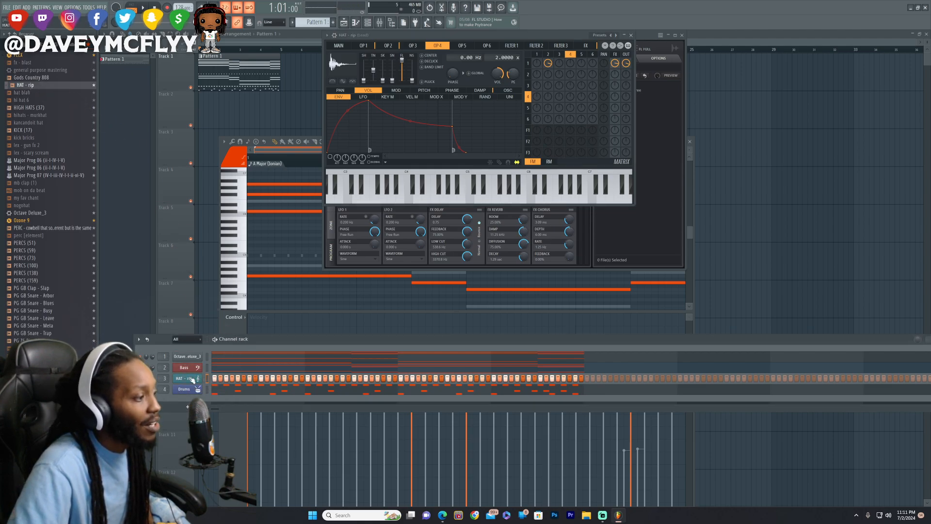
Delete the former Lead channel, now labelled HAT - rip, from the channel rack.
right_click(191, 380)
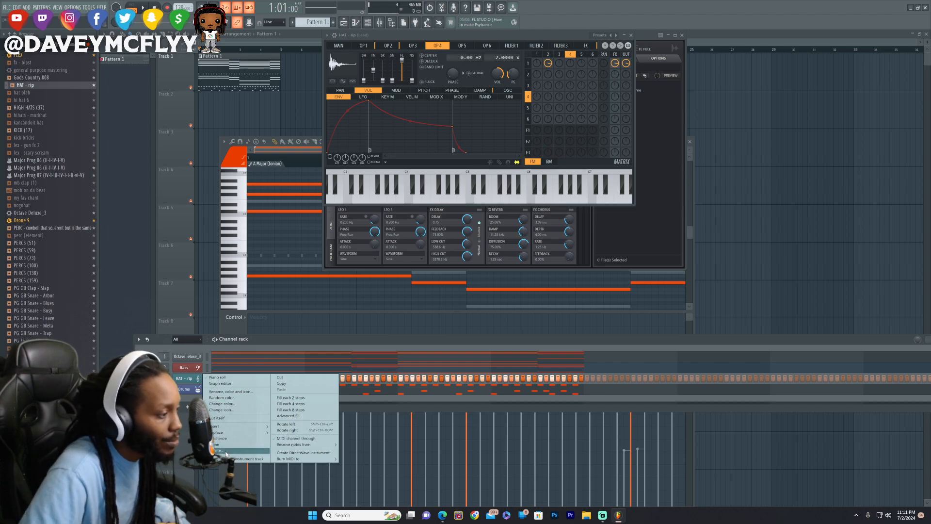
click(227, 451)
click(491, 280)
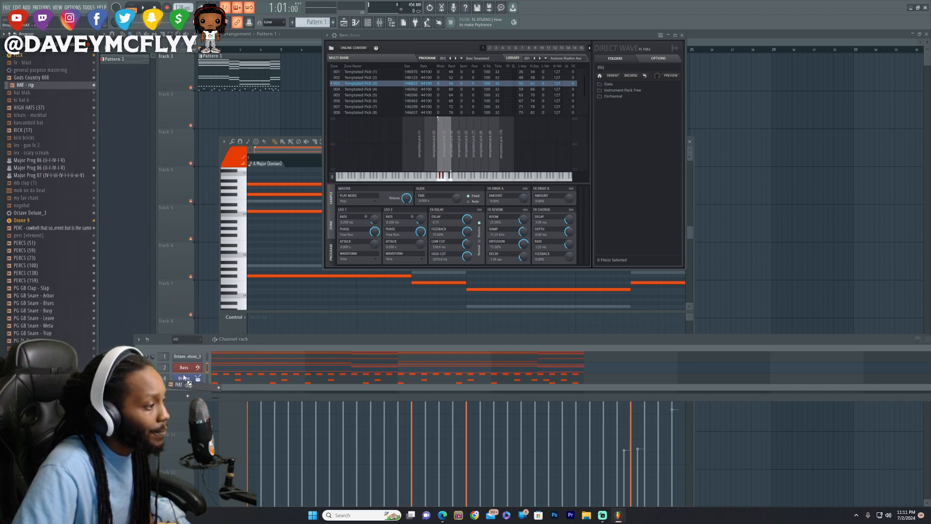
Add HAT - rip as a new sampler channel above Drums, fill each 2 steps and start playing the pattern.
drag(187, 374, 190, 376)
right_click(191, 379)
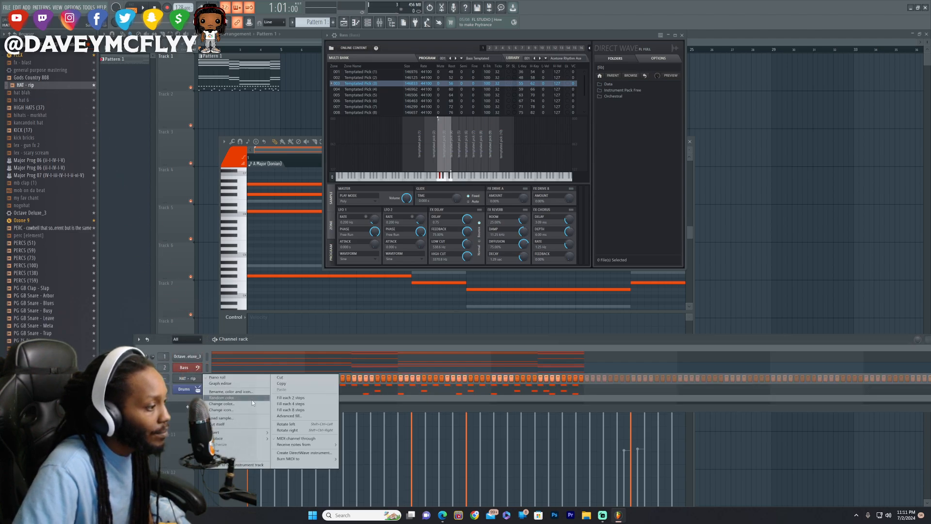
click(291, 398)
click(143, 2)
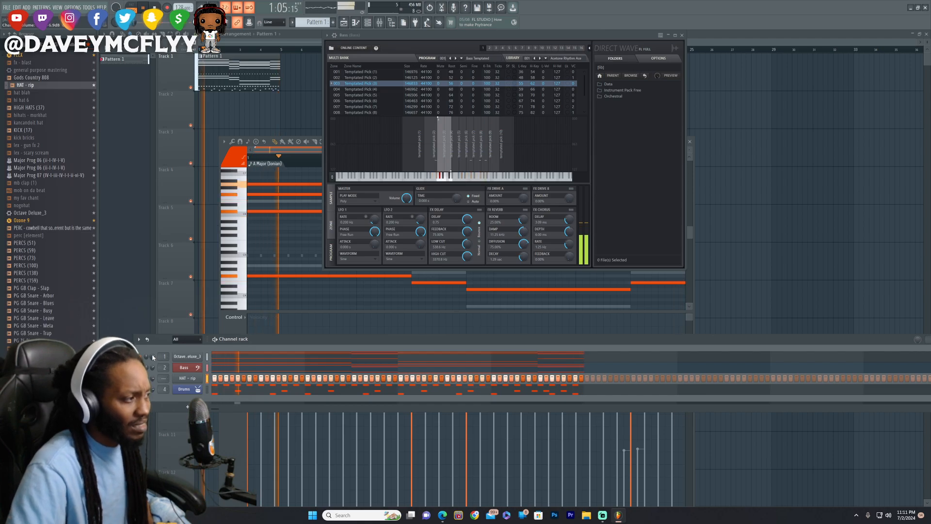
Audition several PERCS samples during playback, then add PG GB Snare - Leave as a new channel with one hit in each bar.
click(43, 258)
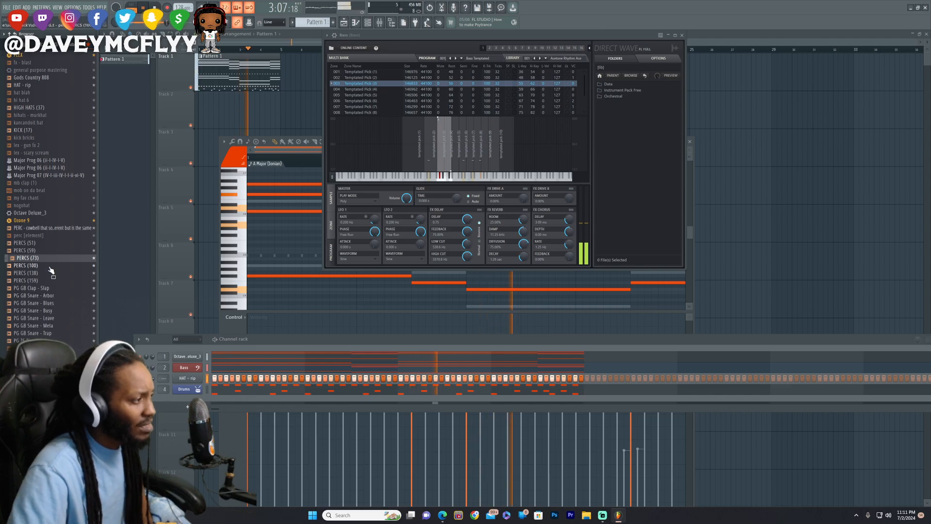
click(49, 266)
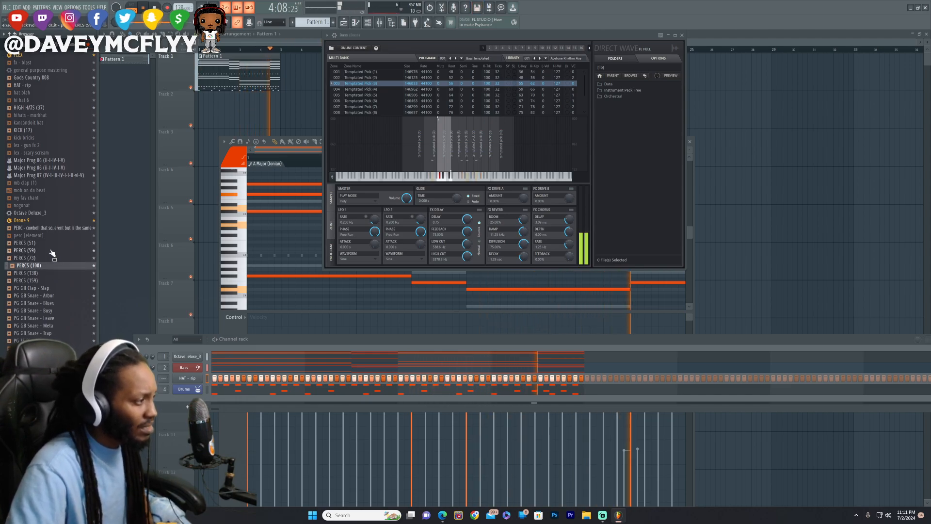
click(54, 251)
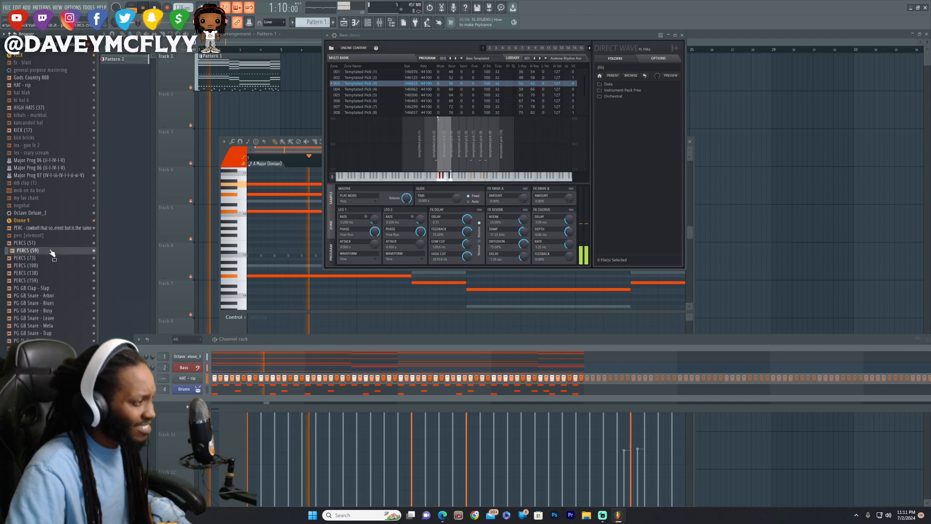
click(53, 243)
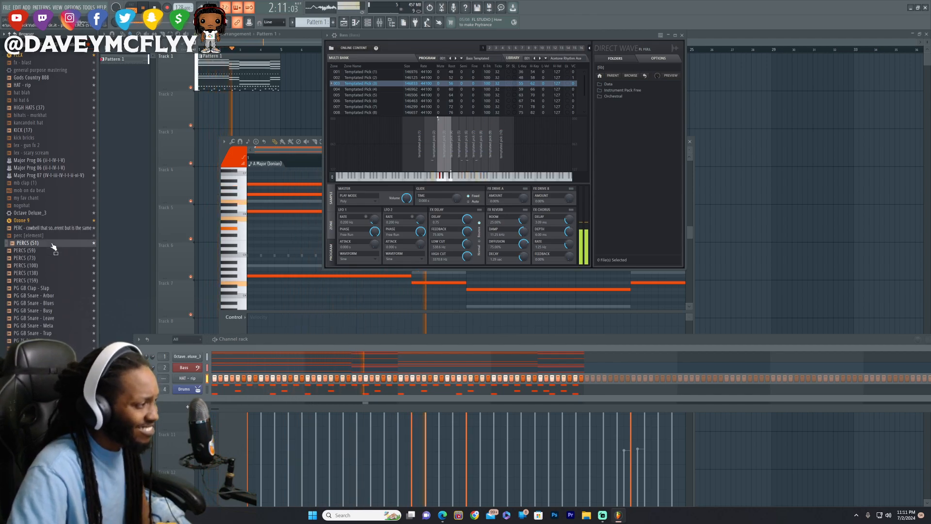
click(67, 318)
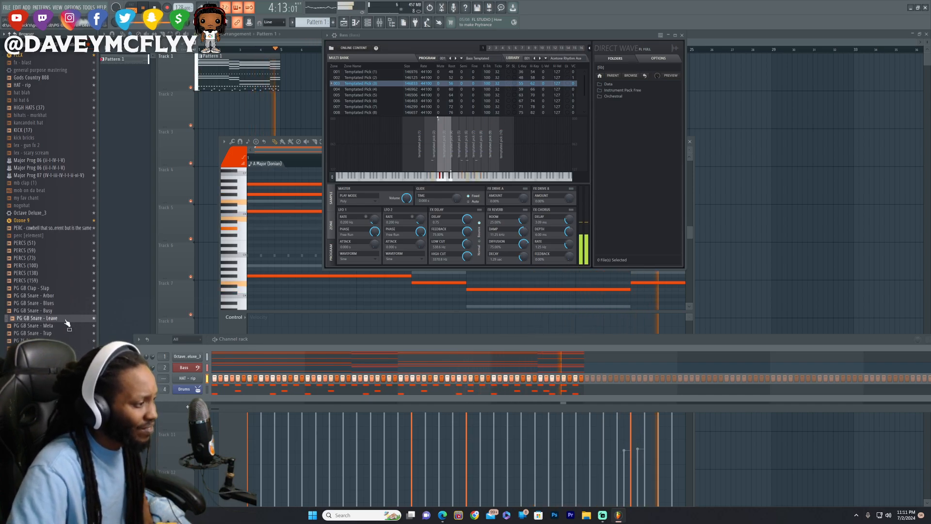
drag(67, 322, 190, 400)
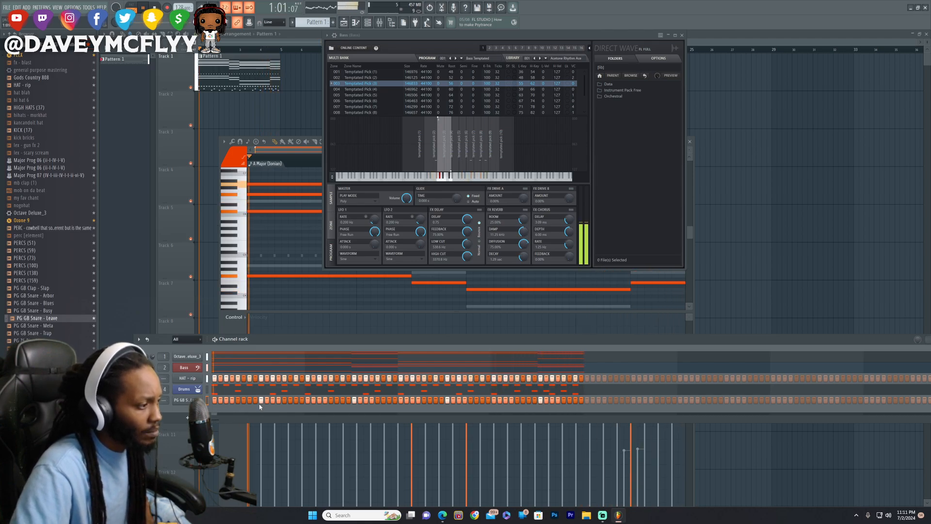
Audition PERCS (59) and PERCS (73), then add PERCS (100) as a new channel below the snare and place its hits.
scroll(2, 228, down, 3)
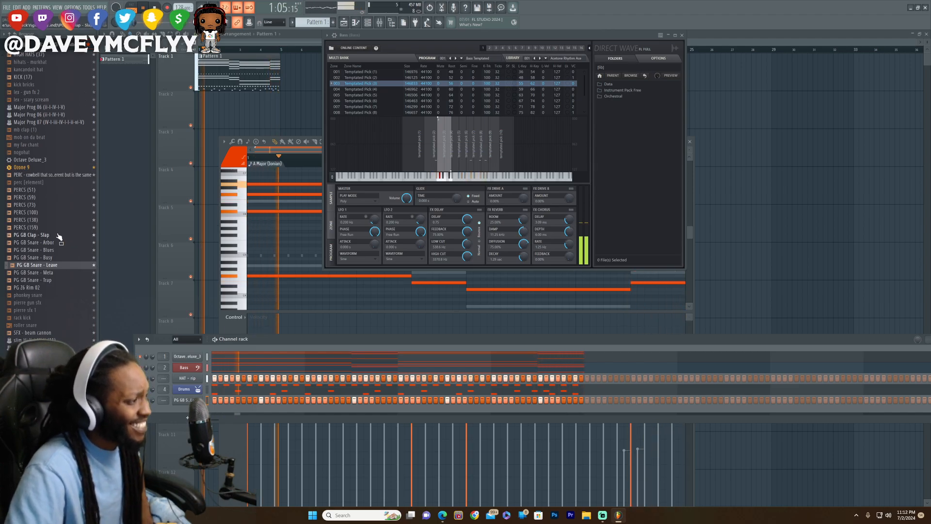
click(50, 197)
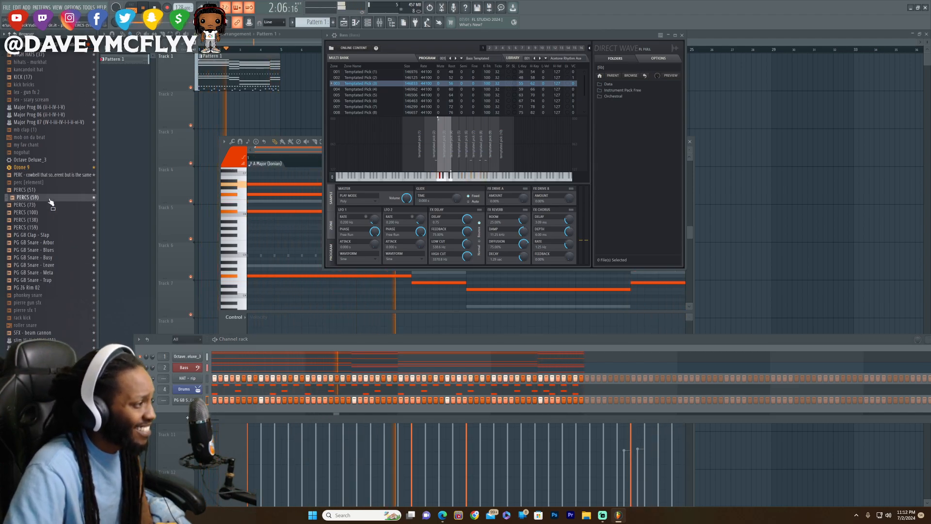
click(52, 204)
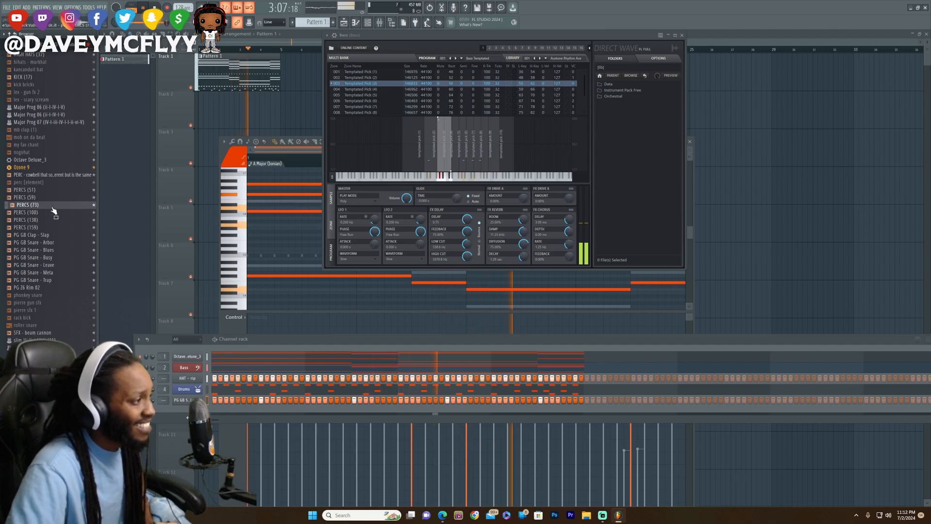
drag(51, 214, 214, 415)
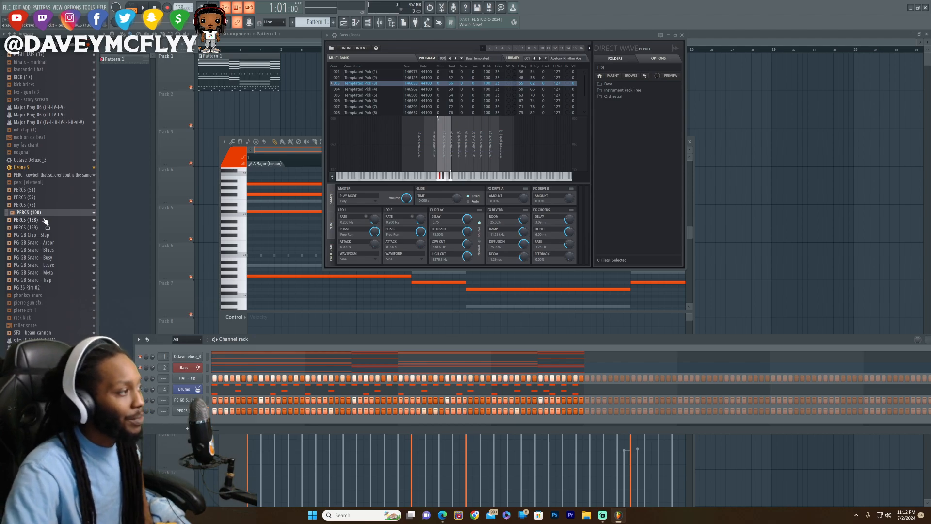
Audition KICK (17) and the BNYX rim snare, then add BNYX~ KICK12 as a new channel below PERCS (100).
click(29, 77)
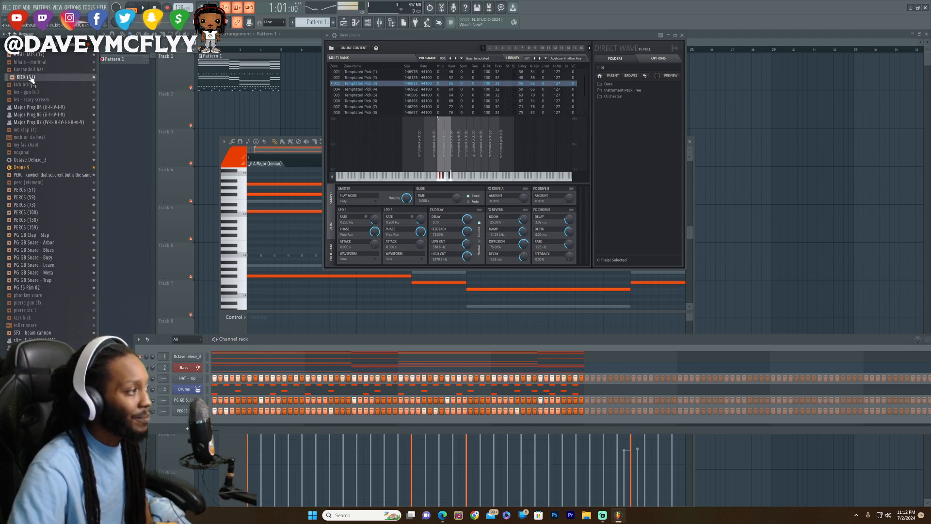
scroll(28, 194, up, 15)
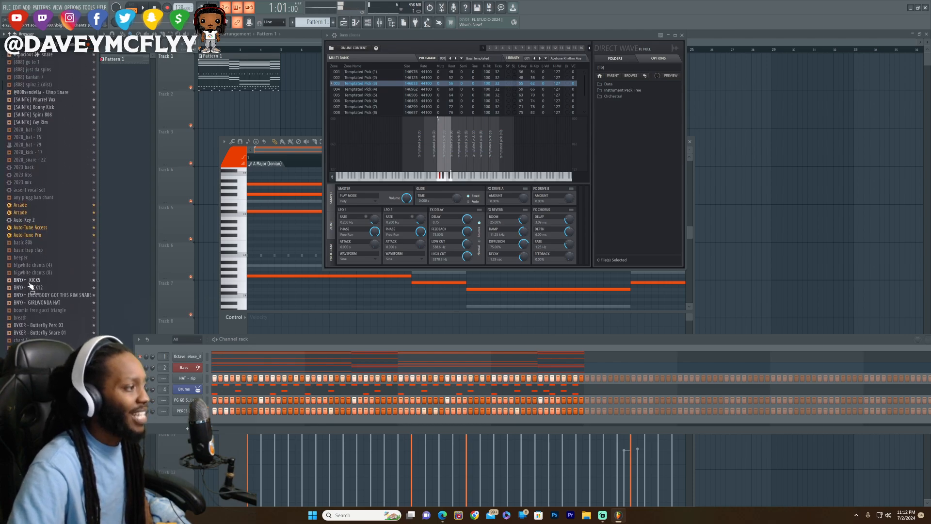
click(49, 296)
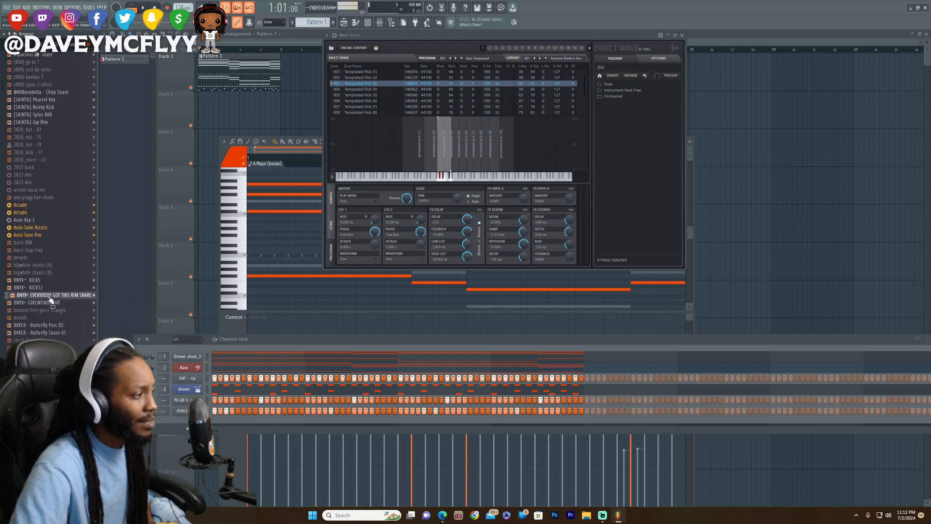
click(47, 288)
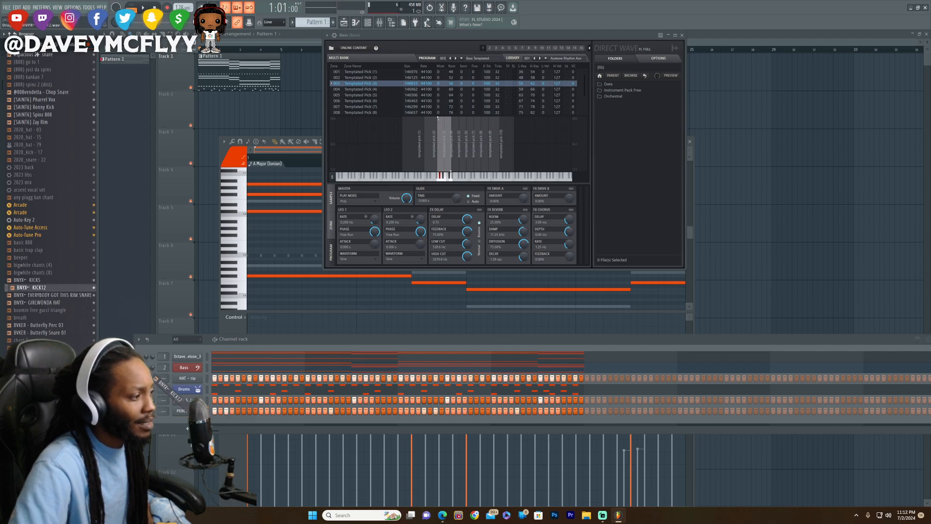
drag(187, 428, 187, 439)
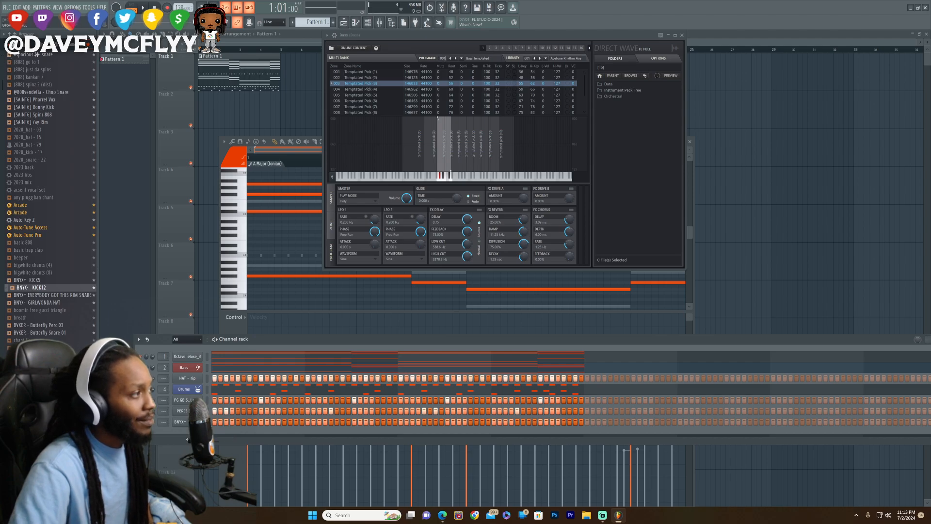
Import the PRO 1 808 MIDI file from the mob kit's mob 808s folder into the BNYX~ KICK12 channel, with all tracks.
click(9, 33)
click(8, 44)
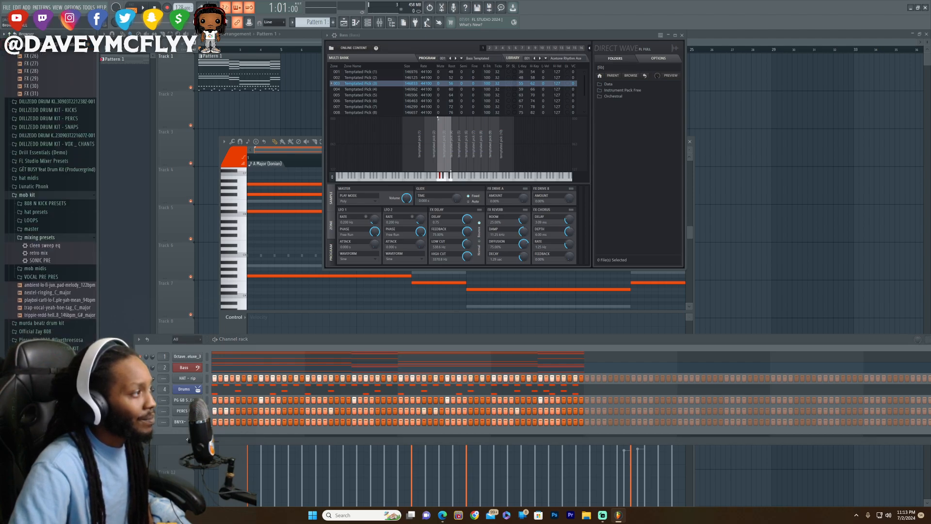
scroll(66, 271, down, 1)
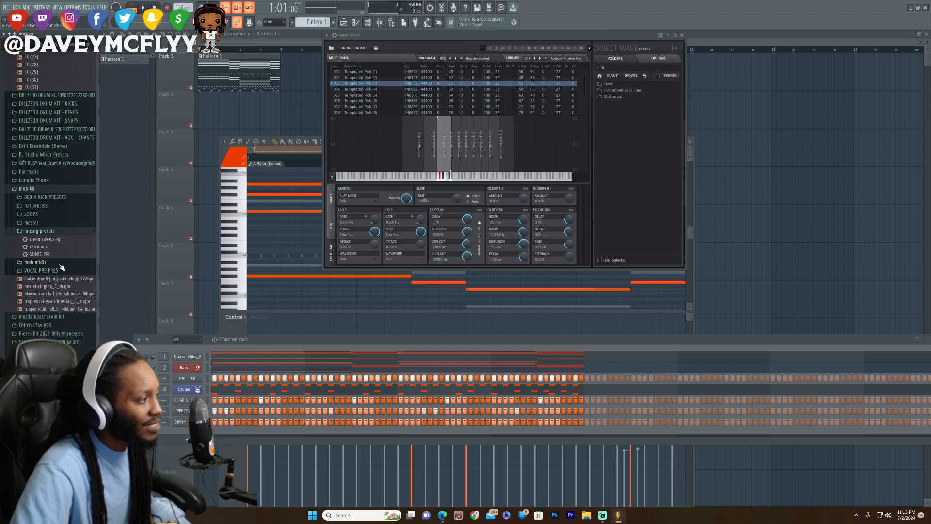
scroll(61, 266, up, 2)
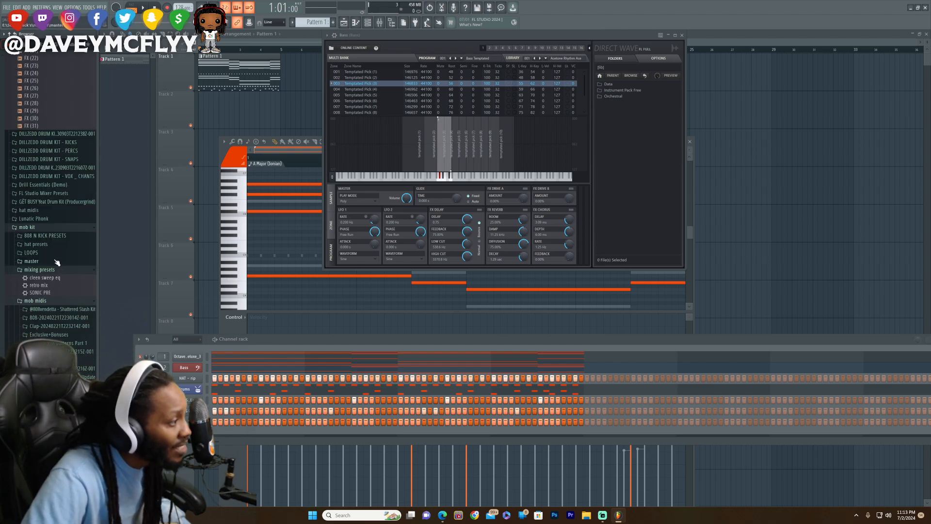
click(54, 237)
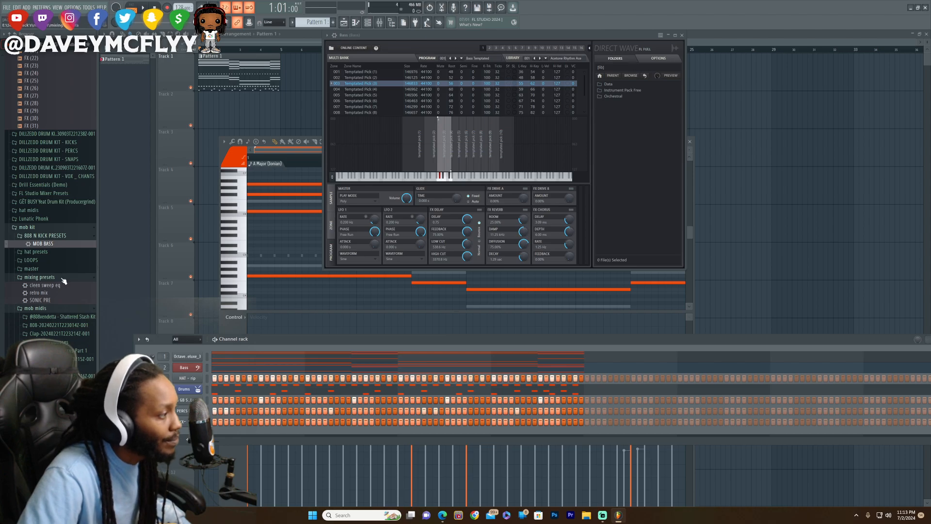
scroll(59, 278, down, 4)
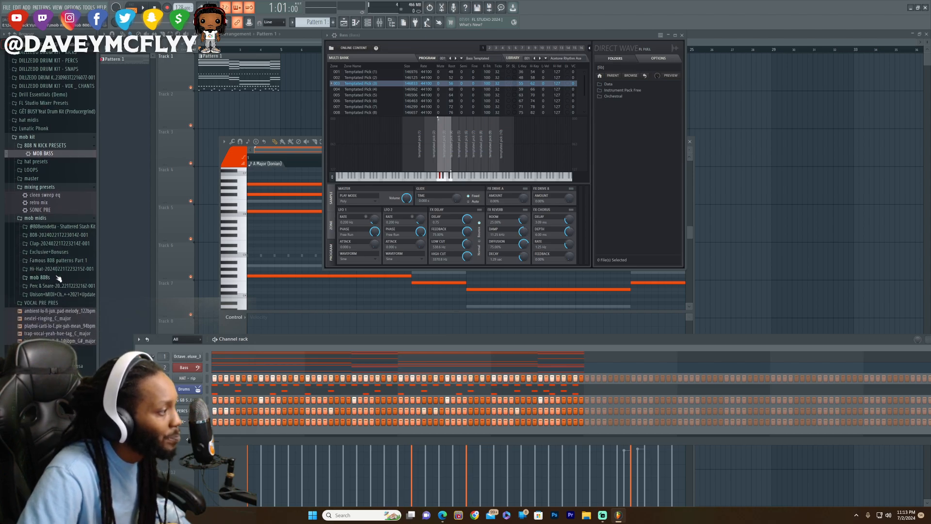
click(54, 278)
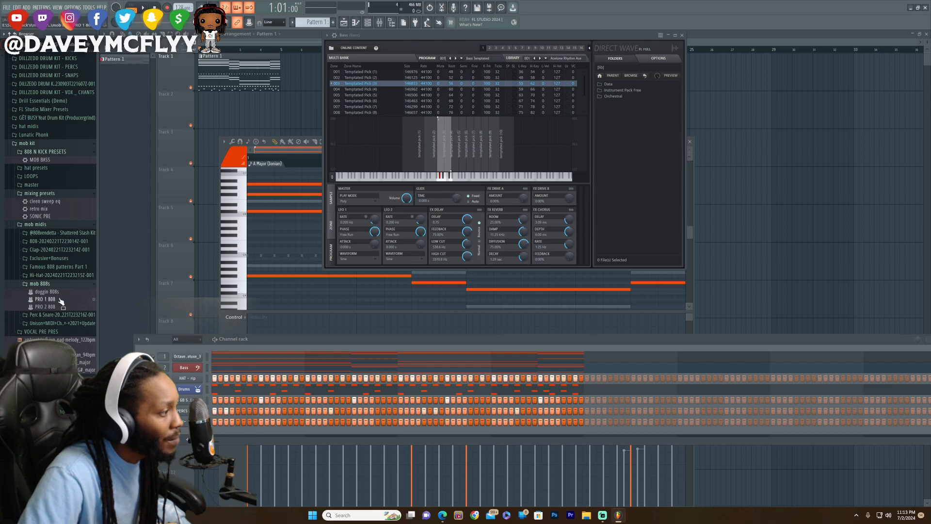
drag(48, 300, 193, 438)
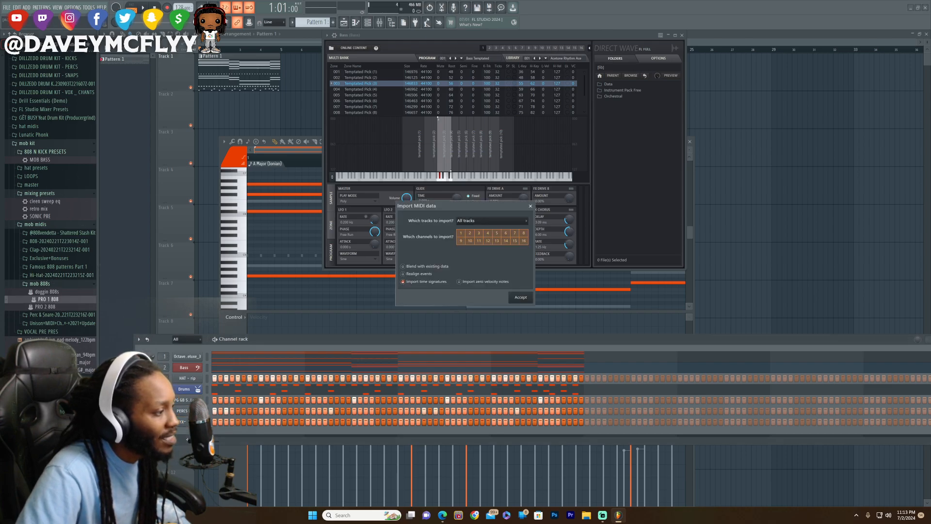
click(520, 297)
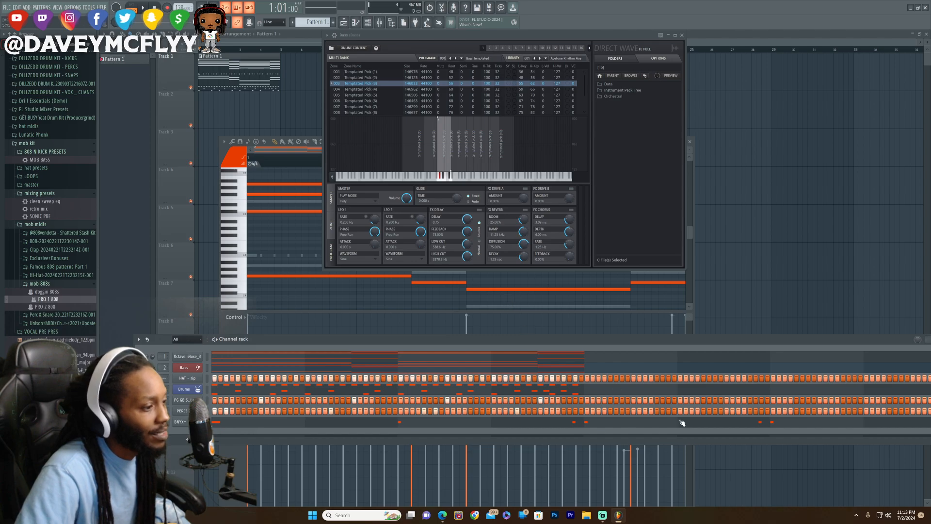
Play the pattern and check the imported kick notes in the BNYX~ KICK12 piano roll, then close it.
key(space)
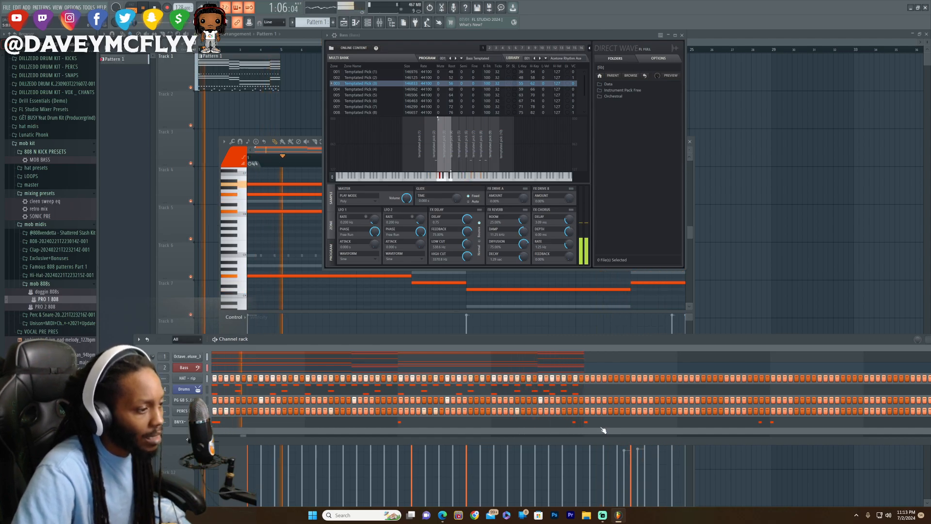
click(697, 424)
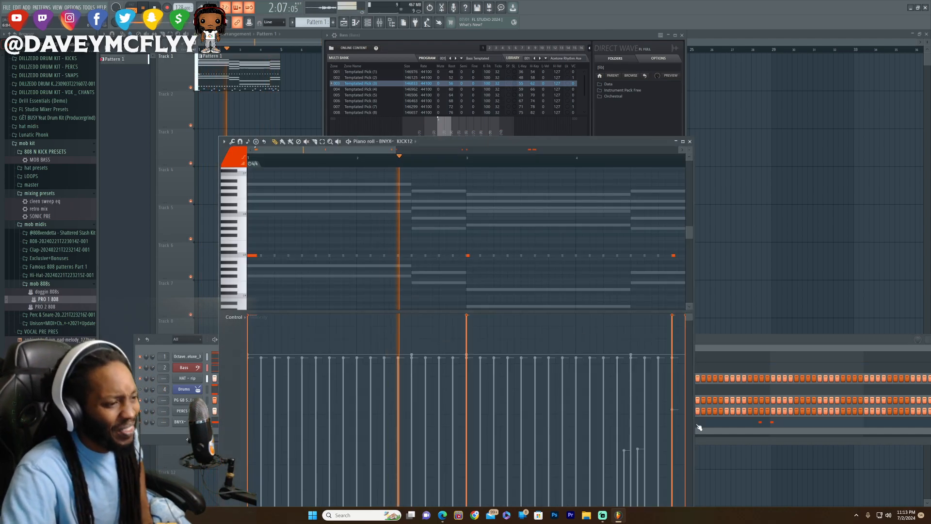
click(700, 426)
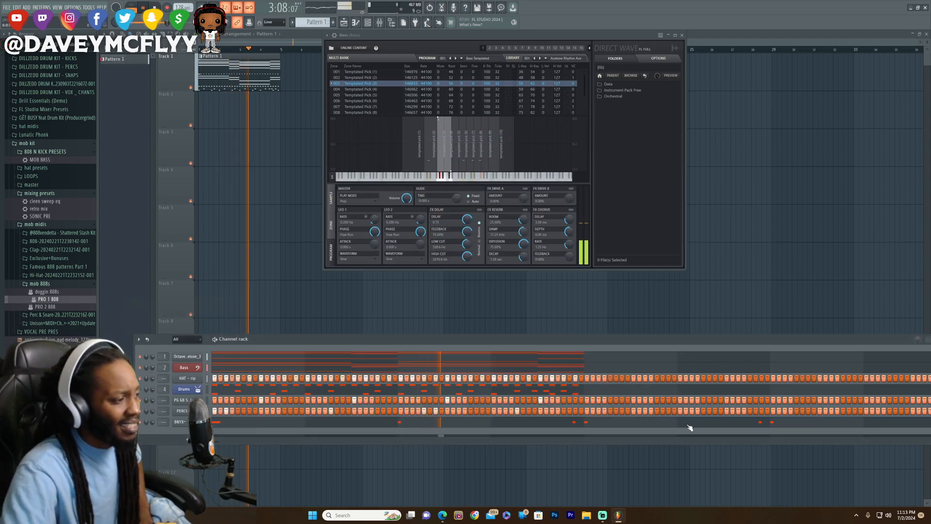